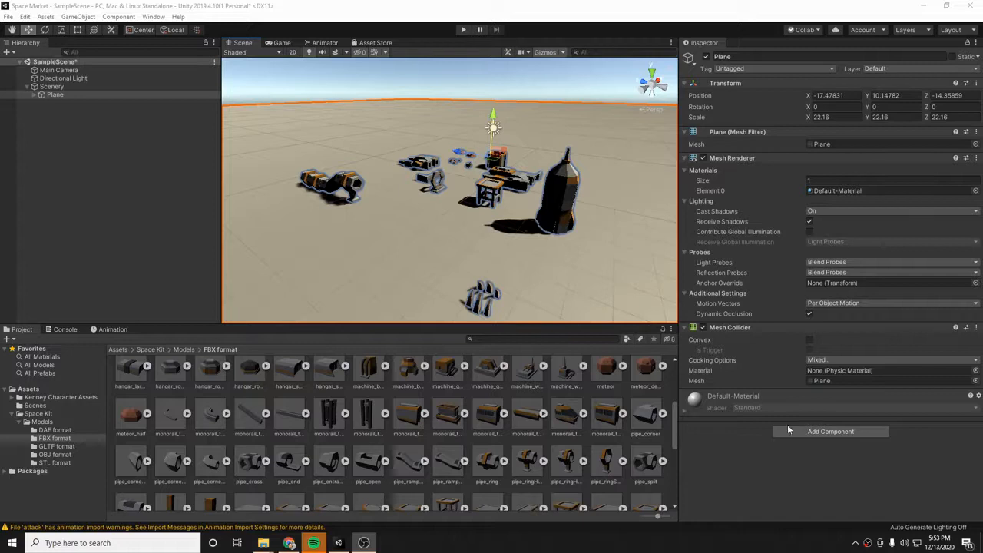
# - Look over the scenery pieces placed in the scene and the Space Kit models in FBX format
pyautogui.scroll(3, 549, 253)
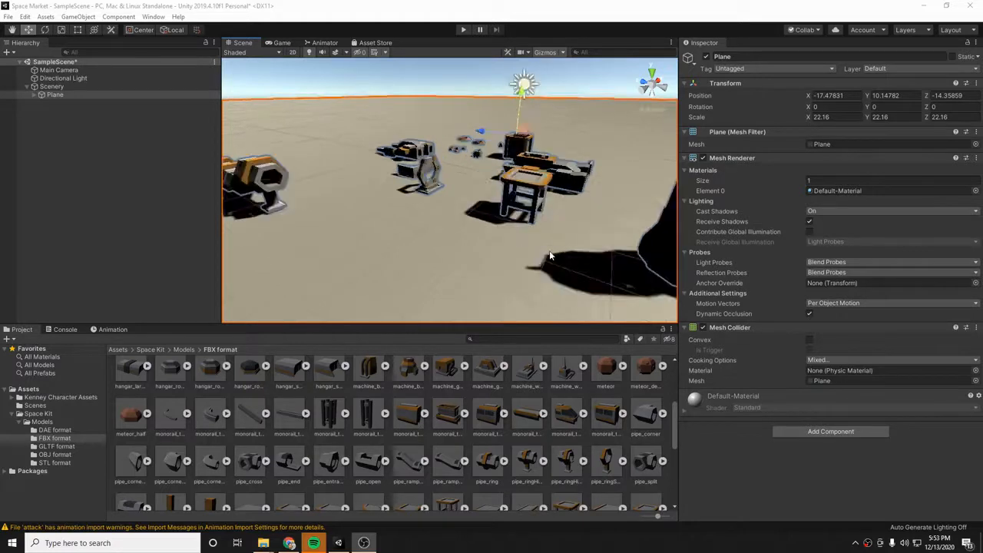
pyautogui.scroll(-3, 549, 253)
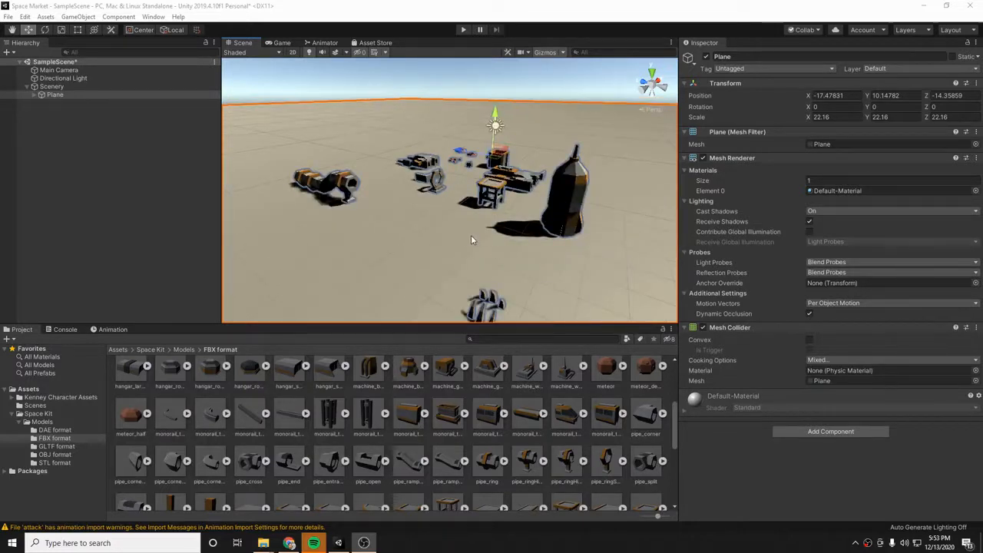
pyautogui.scroll(3, 471, 235)
pyautogui.moveTo(432, 230); pyautogui.dragTo(568, 234, button='right')
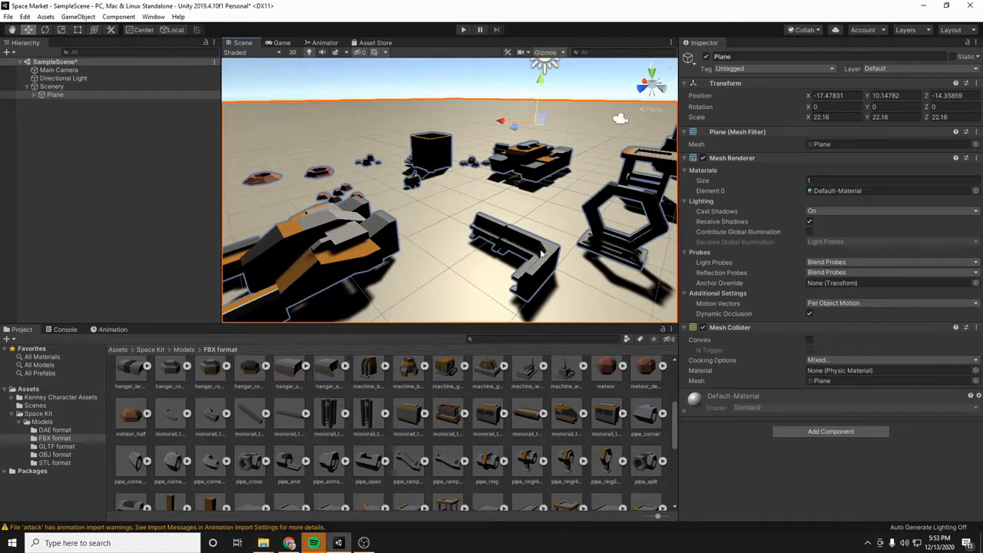
pyautogui.click(18, 422)
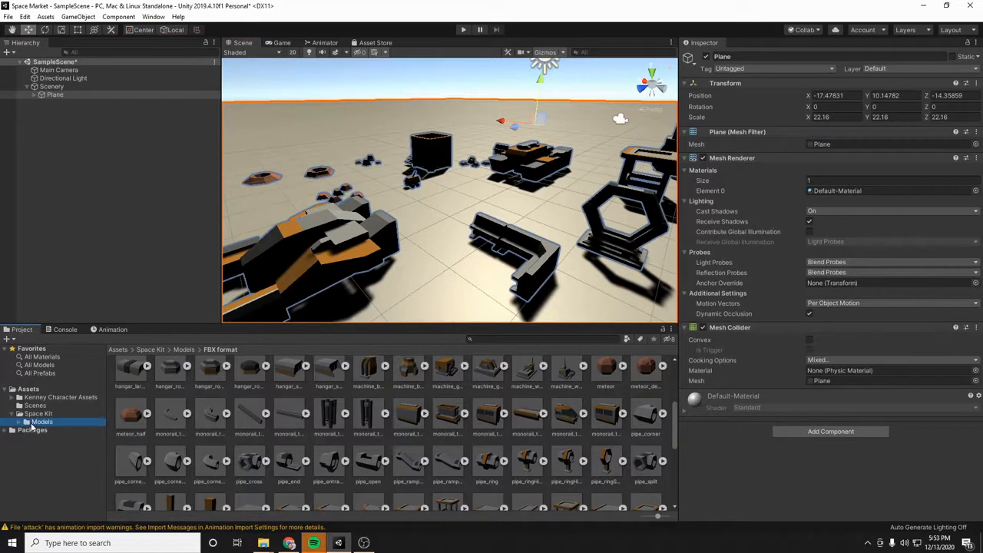
pyautogui.click(34, 424)
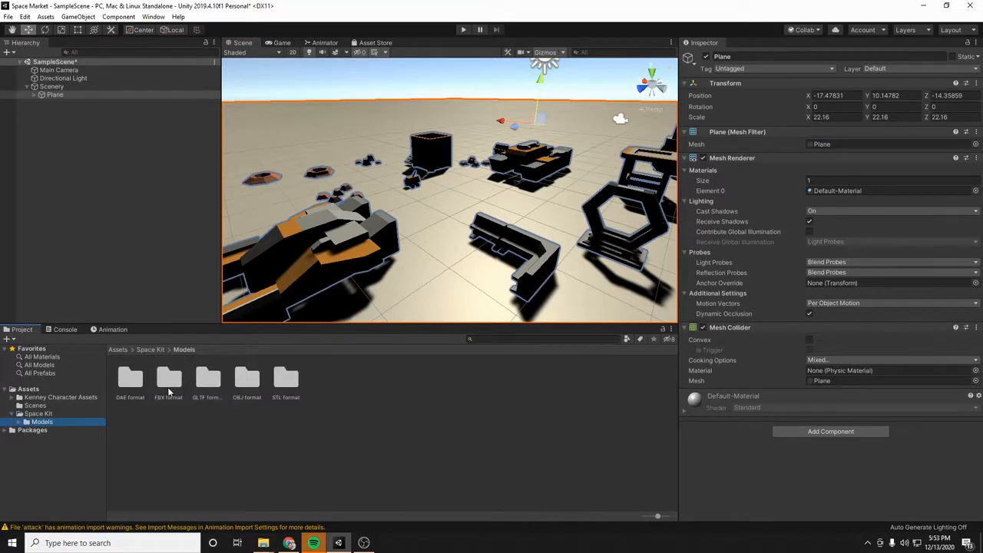
pyautogui.doubleClick(169, 392)
pyautogui.scroll(-2, 253, 427)
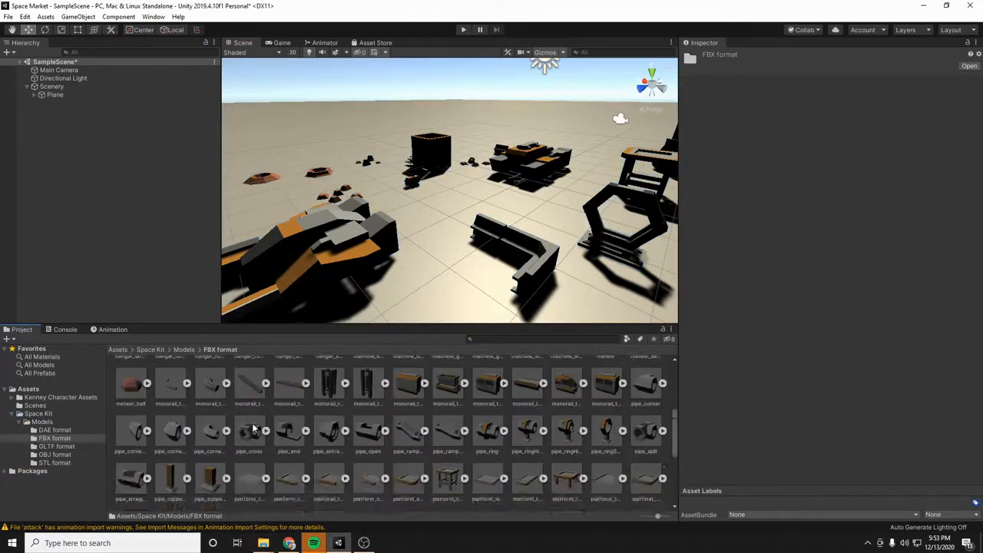
pyautogui.click(25, 422)
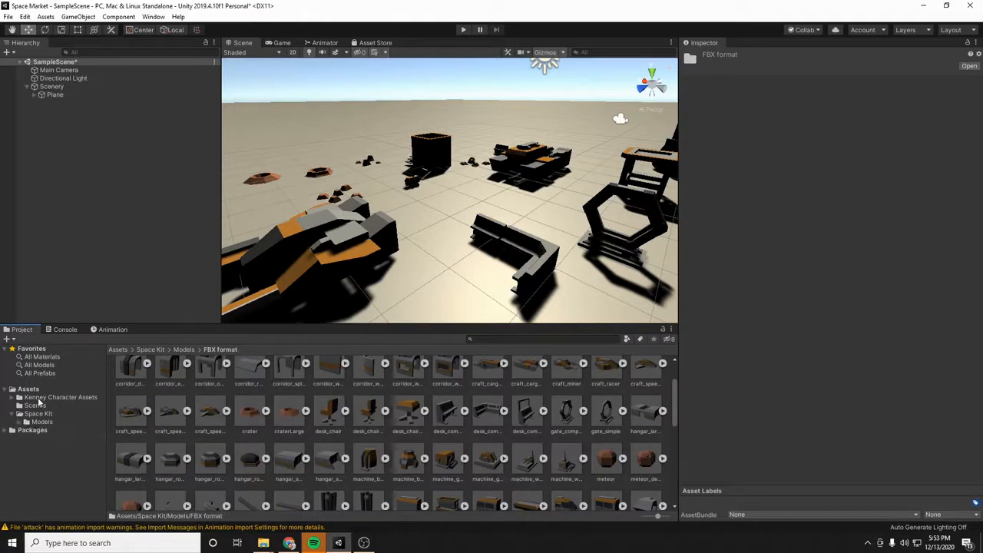
# - Add the characterSmall model from the Kenney Character Assets models to the scene
pyautogui.click(42, 397)
pyautogui.doubleClick(208, 380)
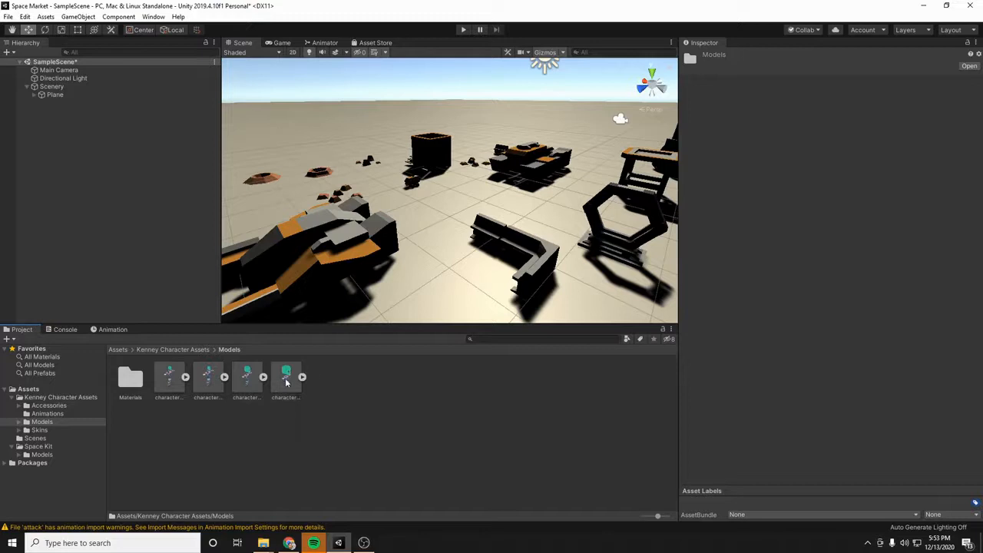
pyautogui.moveTo(286, 378); pyautogui.dragTo(596, 175)
pyautogui.moveTo(566, 190); pyautogui.dragTo(674, 136, button='right')
# - Scale the characterSmall model down uniformly to about 0.159
pyautogui.press('w')
pyautogui.press('e')
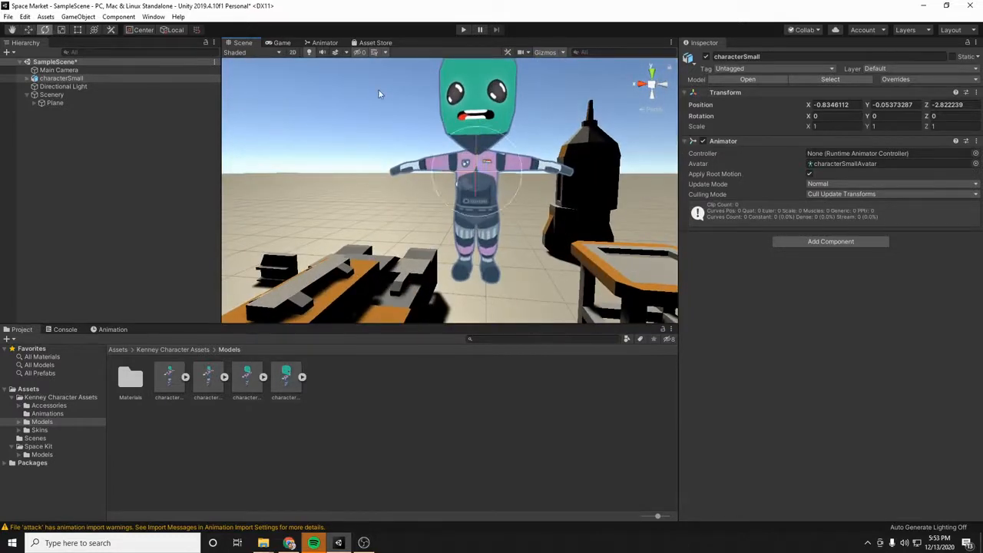
pyautogui.press('r')
pyautogui.moveTo(491, 159); pyautogui.dragTo(642, 201)
# - Move the character onto the small table, at about X -2.54, Y 0.99, Z -0.82
pyautogui.press('w')
pyautogui.moveTo(635, 229); pyautogui.dragTo(516, 223, button='right')
pyautogui.moveTo(432, 188); pyautogui.dragTo(333, 187)
pyautogui.click(388, 199)
pyautogui.click(366, 171)
pyautogui.moveTo(380, 146); pyautogui.dragTo(381, 198)
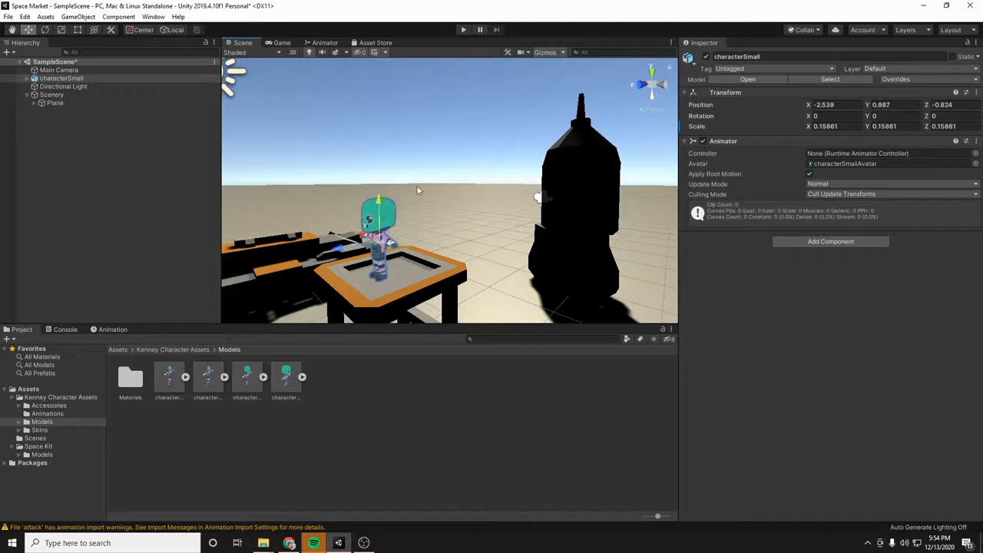
# - Move the Main Camera closer to the table, to about X -1.76, Z -4.7
pyautogui.click(58, 70)
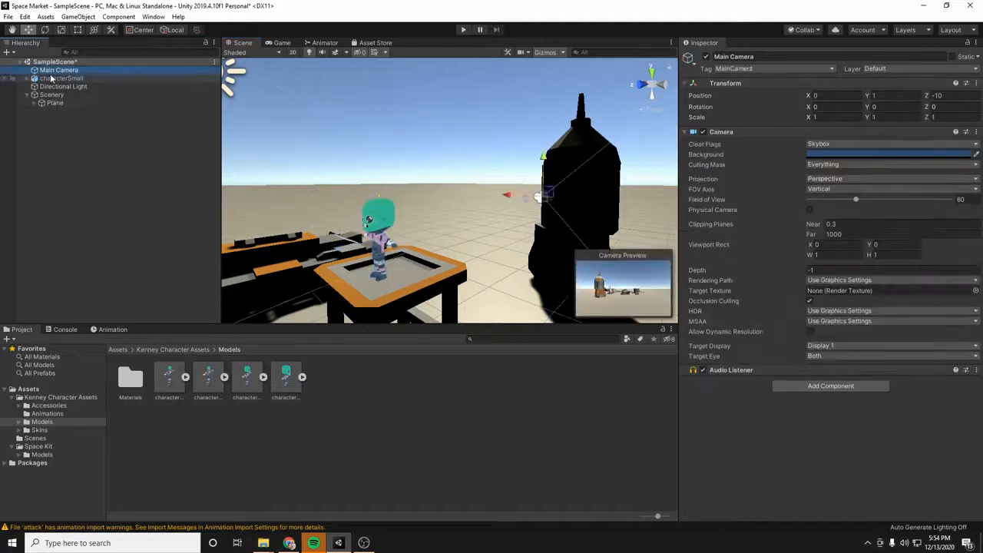
pyautogui.moveTo(530, 200); pyautogui.dragTo(458, 214)
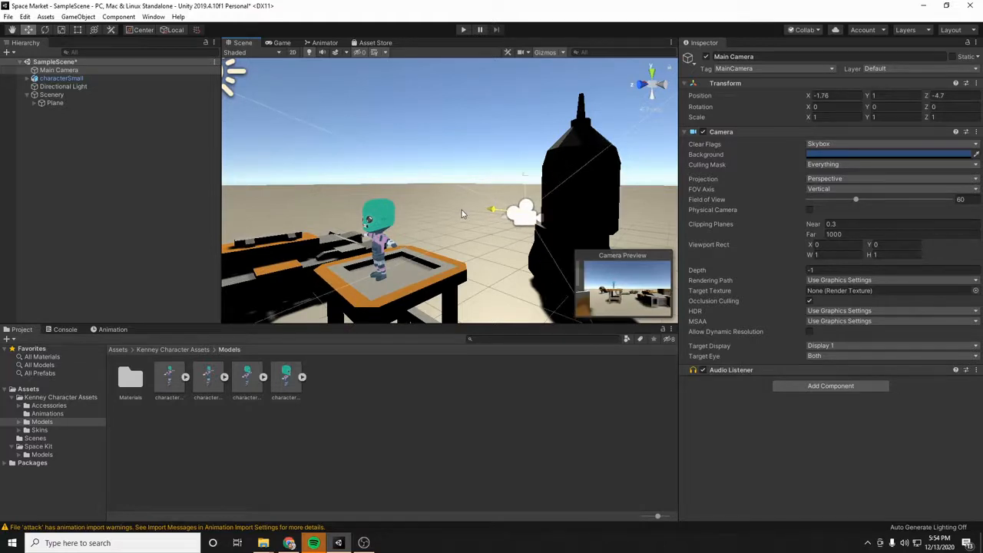
# - Set the character's Y rotation to 180 and run the game briefly to check the camera view
pyautogui.click(375, 240)
pyautogui.click(883, 116)
pyautogui.write('180')
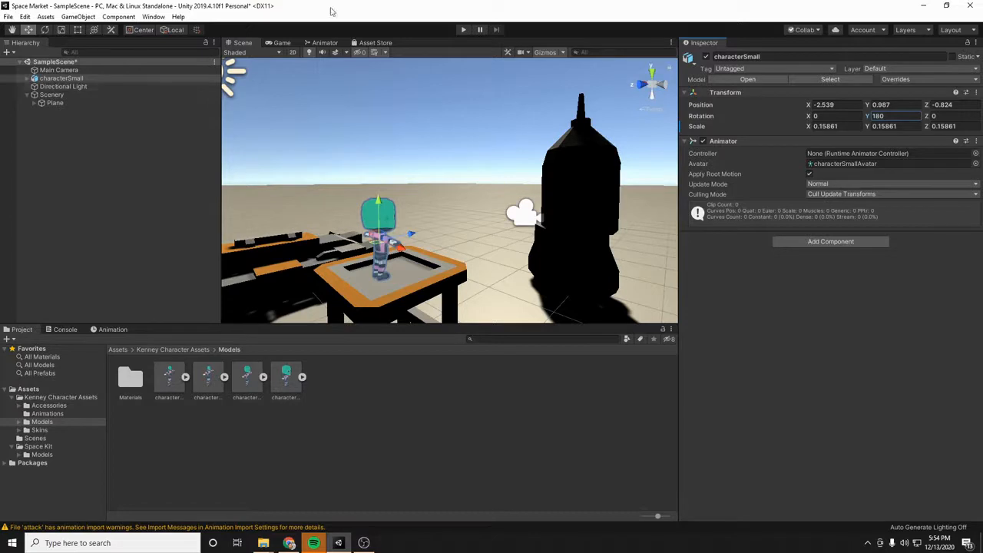
pyautogui.click(463, 30)
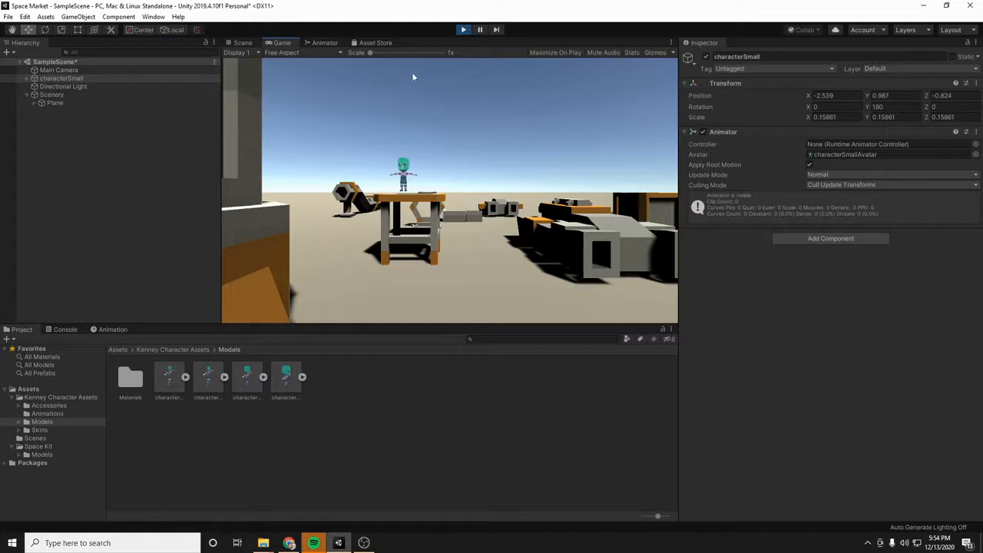
pyautogui.click(463, 30)
# - Reposition the character toward the middle of the tabletop, at about X -2.37, Y 0.91, Z -1.06
pyautogui.moveTo(451, 187); pyautogui.dragTo(349, 281, button='right')
pyautogui.press('w')
pyautogui.press('e')
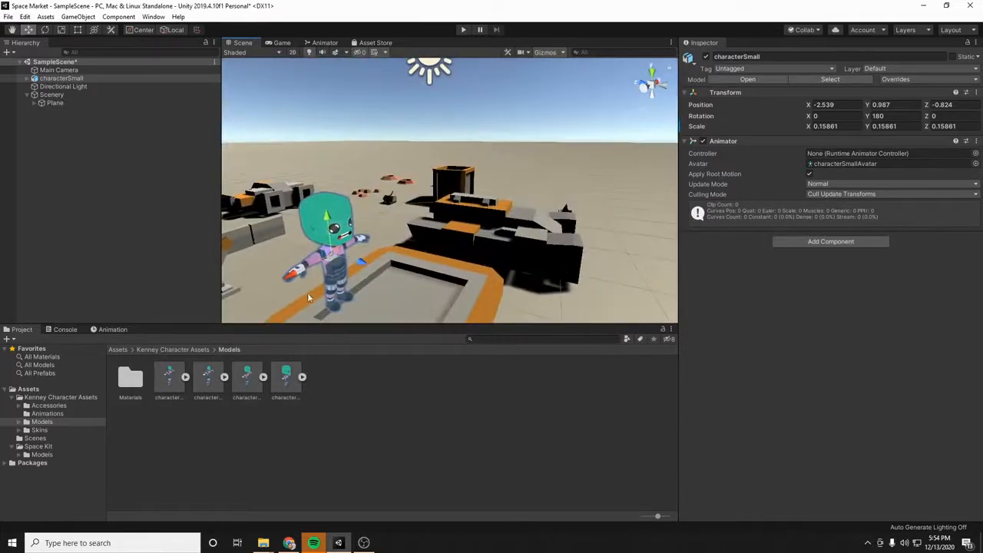
pyautogui.moveTo(355, 269); pyautogui.dragTo(370, 270)
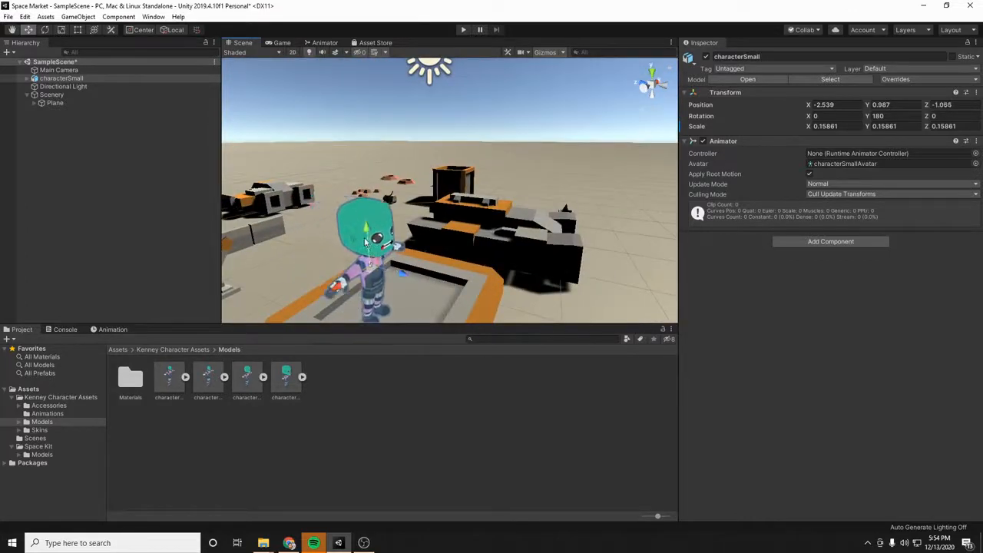
pyautogui.moveTo(367, 234); pyautogui.dragTo(369, 250)
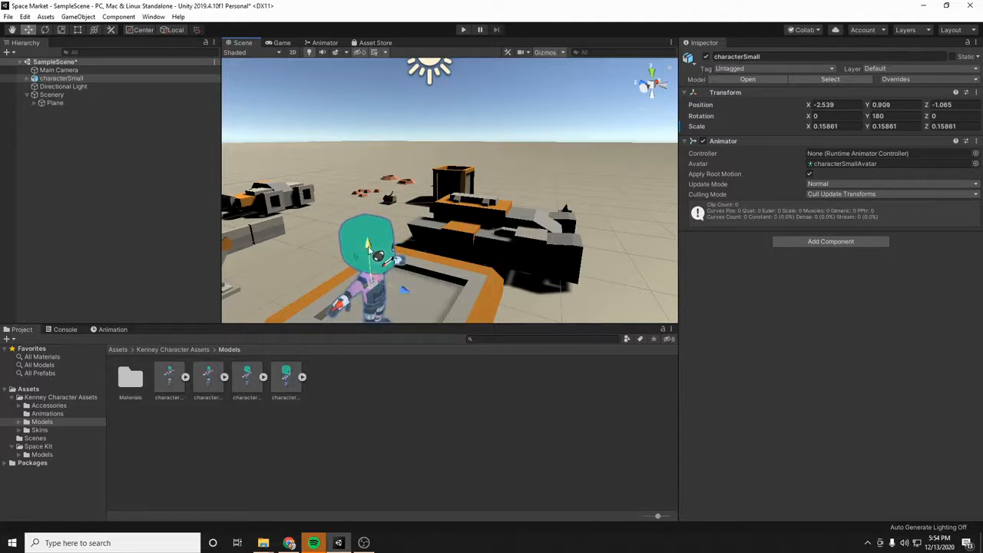
pyautogui.moveTo(342, 309); pyautogui.dragTo(352, 293)
pyautogui.press('d')
pyautogui.moveTo(493, 293); pyautogui.dragTo(430, 281, button='right')
# - Lower the whole character onto the tabletop surface, to about Y 0.89
pyautogui.click(410, 284)
pyautogui.press('f')
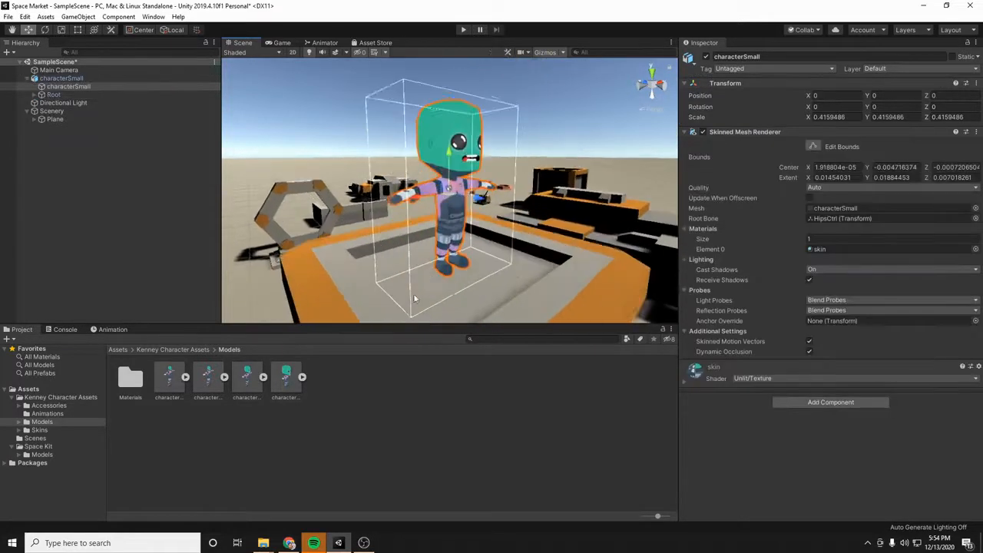
pyautogui.moveTo(586, 263); pyautogui.dragTo(485, 239, button='right')
pyautogui.press('d')
pyautogui.press('s')
pyautogui.press('a')
pyautogui.press('w')
pyautogui.press('a')
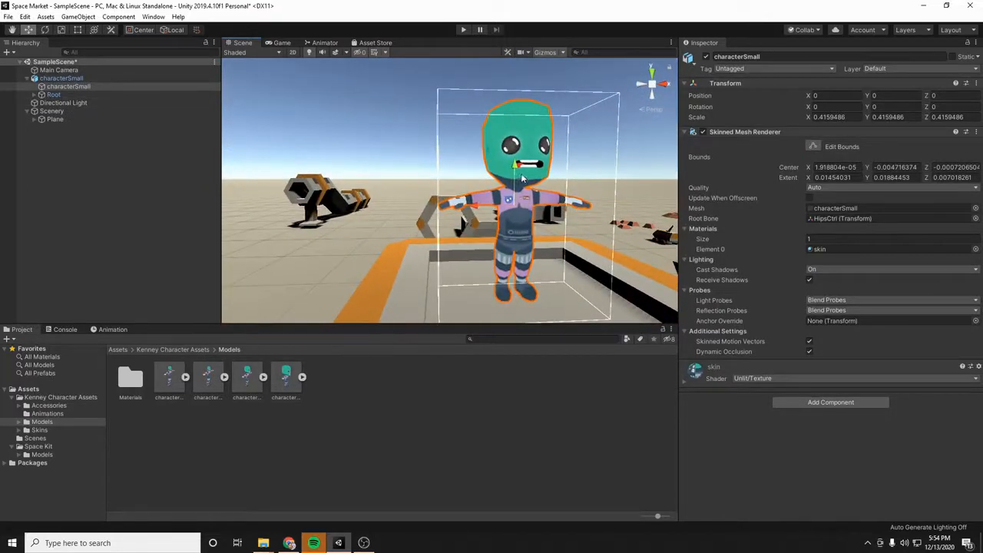
pyautogui.moveTo(514, 172)
pyautogui.mouseDown()
pyautogui.moveTo(515, 180)
pyautogui.moveTo(515, 172)
pyautogui.mouseUp()
pyautogui.click(516, 179)
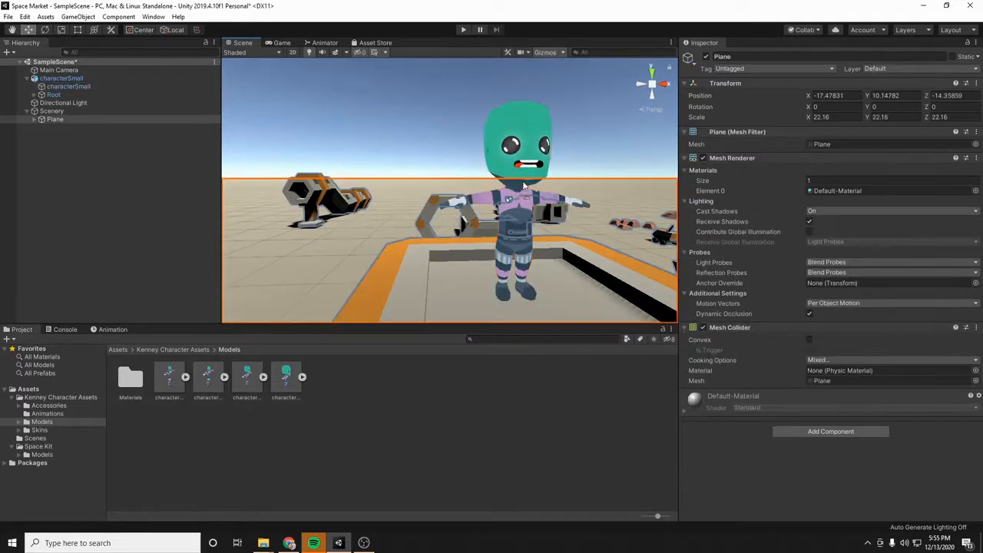
pyautogui.click(516, 161)
pyautogui.moveTo(517, 166); pyautogui.dragTo(516, 176)
pyautogui.moveTo(591, 187); pyautogui.dragTo(529, 183, button='right')
pyautogui.press('s')
pyautogui.press('d')
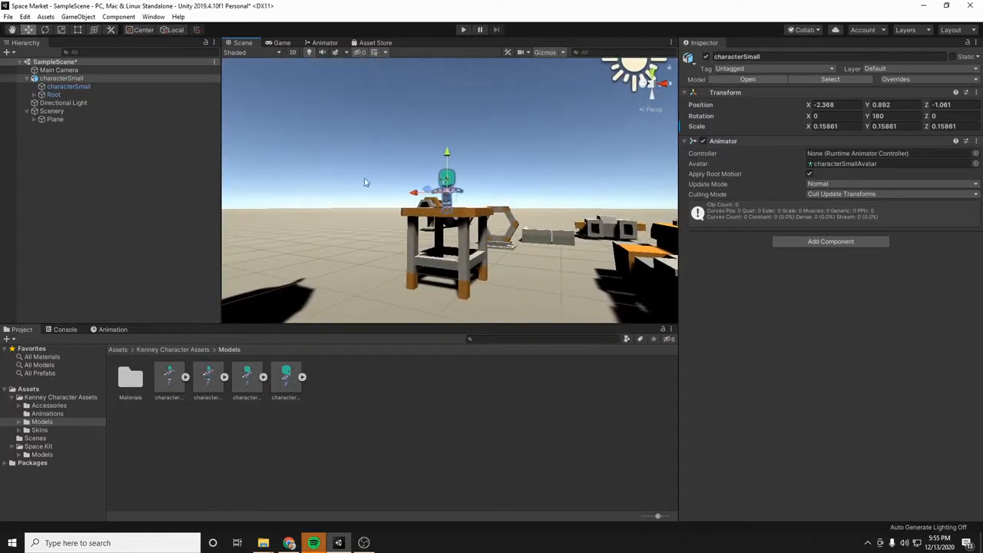
# - Look over the animation files in the Kenney Character Assets and examine the character on the table up close
pyautogui.click(69, 414)
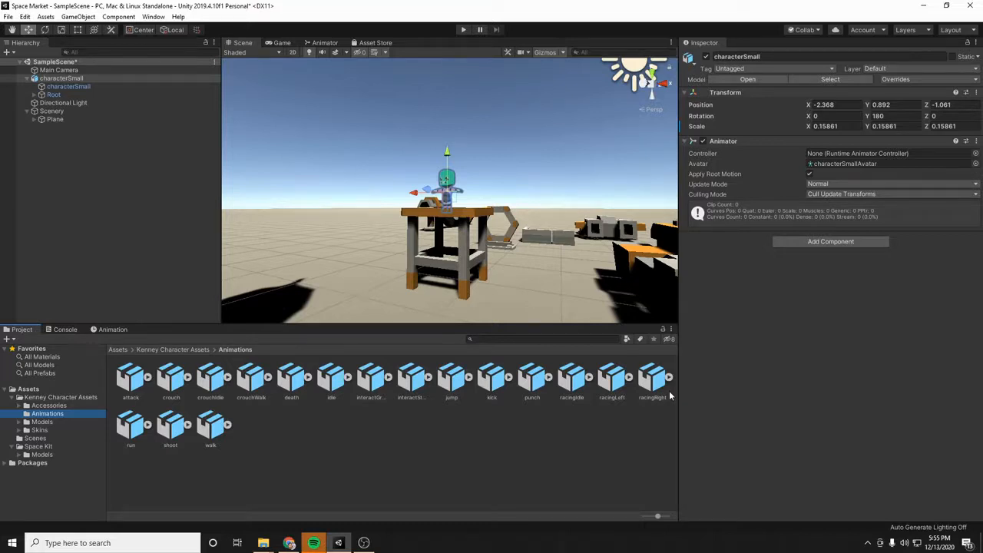
pyautogui.moveTo(551, 251)
pyautogui.mouseDown(button='right')
pyautogui.moveTo(545, 263)
pyautogui.moveTo(543, 251)
pyautogui.mouseUp(button='right')
pyautogui.press('w')
pyautogui.press('s')
pyautogui.press('w')
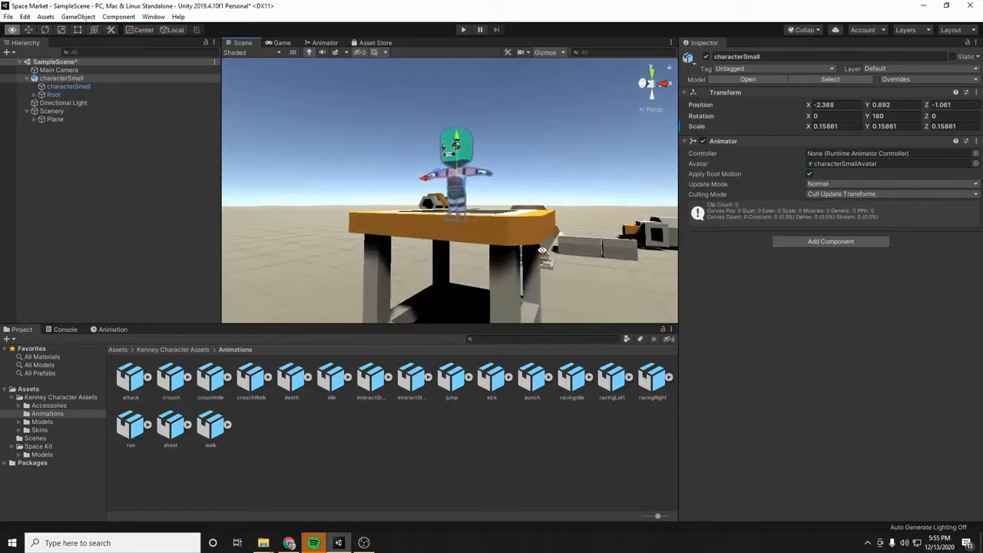
pyautogui.moveTo(403, 194); pyautogui.dragTo(489, 208, button='right')
pyautogui.press('a')
pyautogui.press('w')
pyautogui.press('s')
pyautogui.press('e')
pyautogui.press('w')
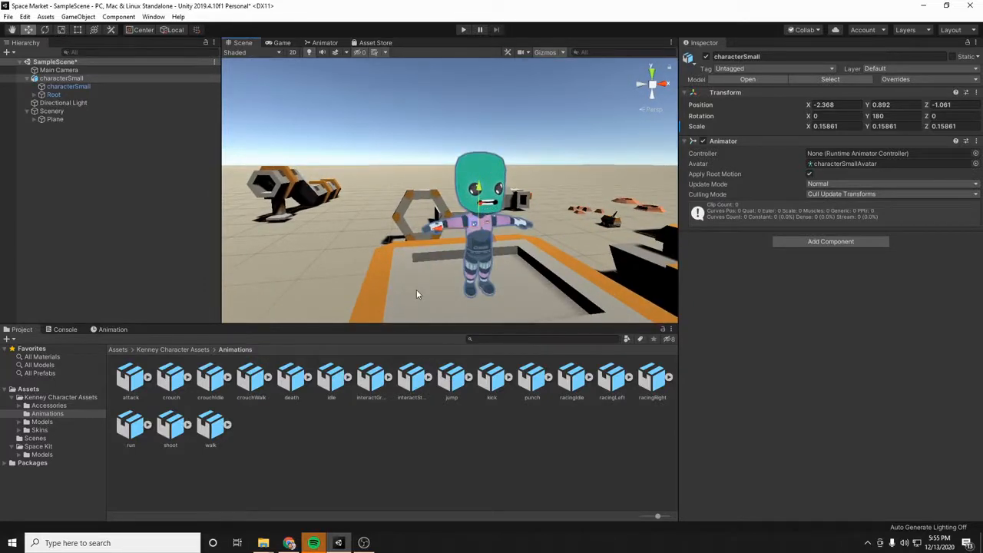
# - Apply the robot3 skin from the Kenney Character Assets to the characterSmall mesh and check it on the table
pyautogui.click(38, 430)
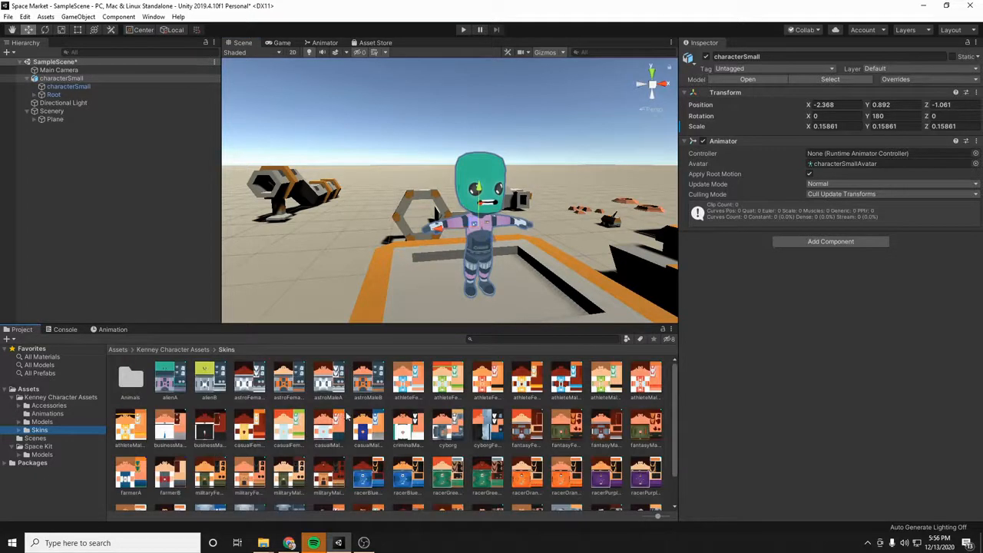
pyautogui.scroll(-2, 467, 435)
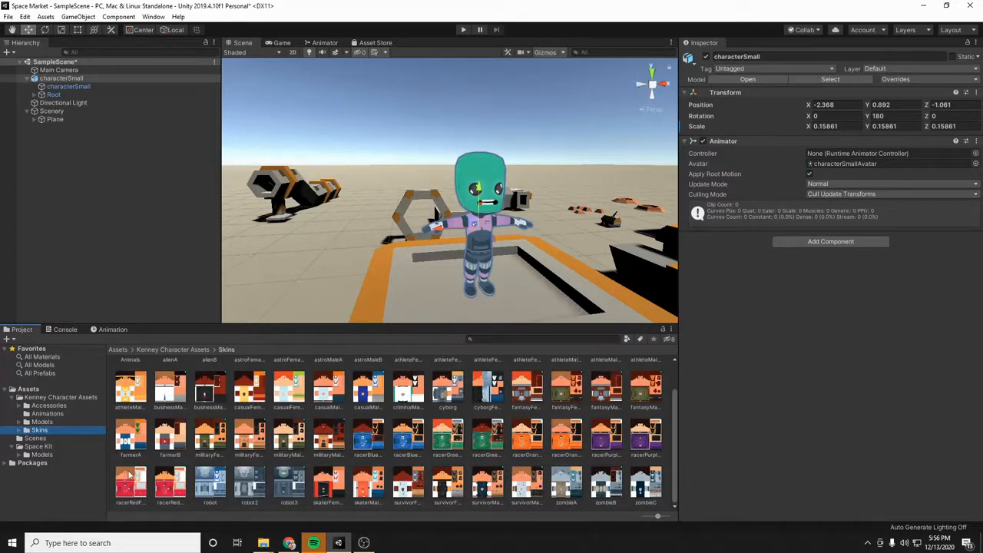
pyautogui.moveTo(285, 489); pyautogui.dragTo(65, 80)
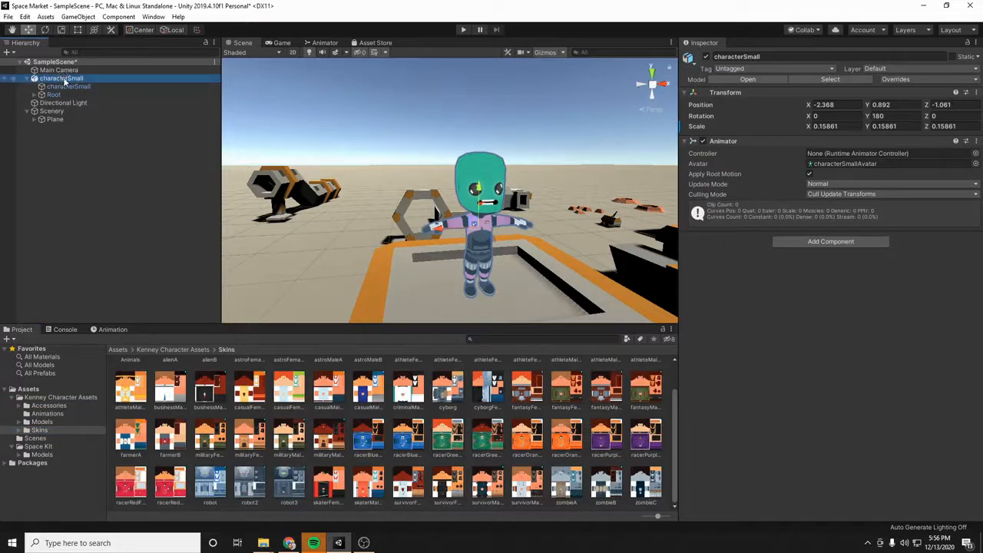
pyautogui.click(66, 86)
pyautogui.moveTo(290, 482); pyautogui.dragTo(75, 91)
pyautogui.moveTo(601, 179); pyautogui.dragTo(570, 172, button='right')
pyautogui.press('d')
pyautogui.press('f')
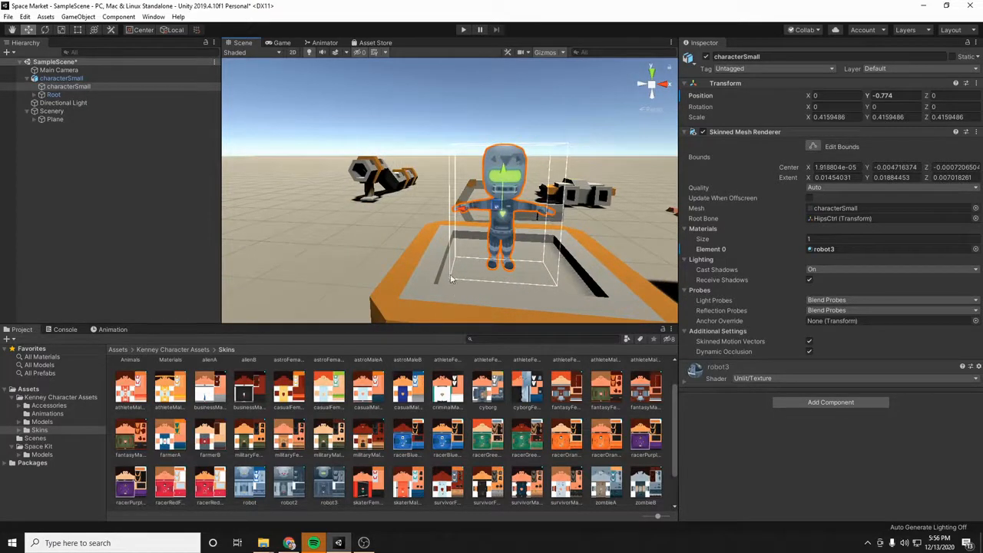
pyautogui.keyDown('alt'); pyautogui.moveTo(441, 211); pyautogui.dragTo(349, 261); pyautogui.keyUp('alt')
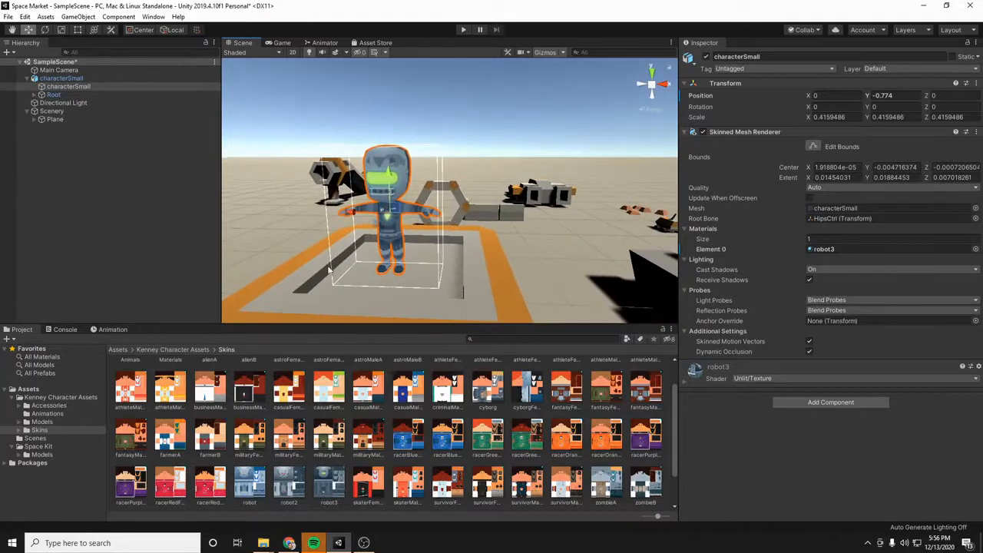
# - Start a new animation clip for characterSmall and create a folder named Animations inside the project's Assets folder
pyautogui.click(153, 17)
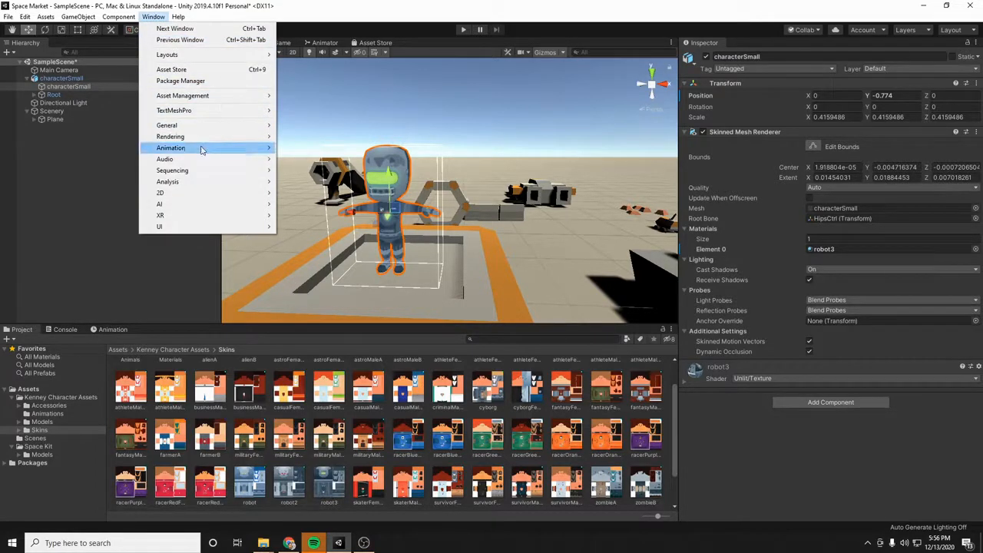
pyautogui.moveTo(201, 148)
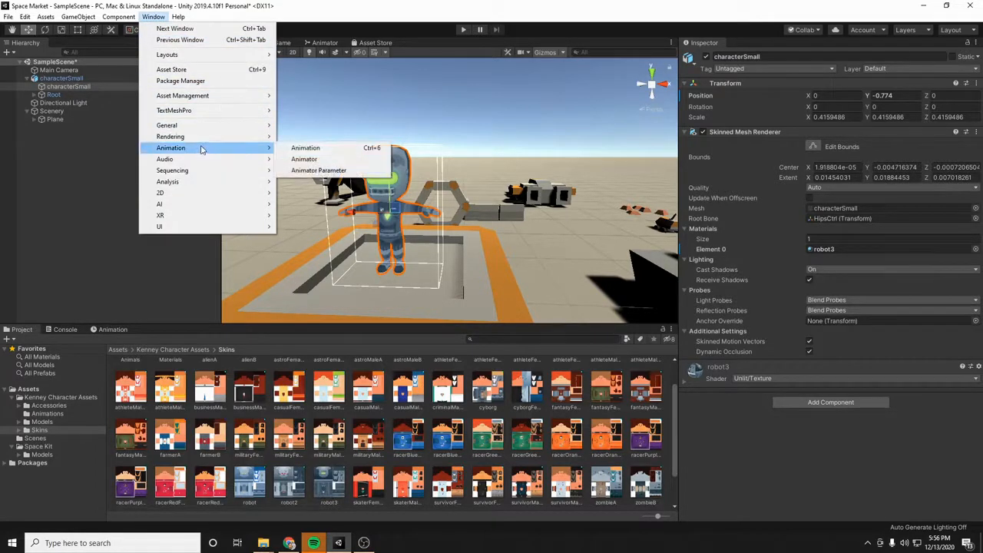
pyautogui.click(307, 148)
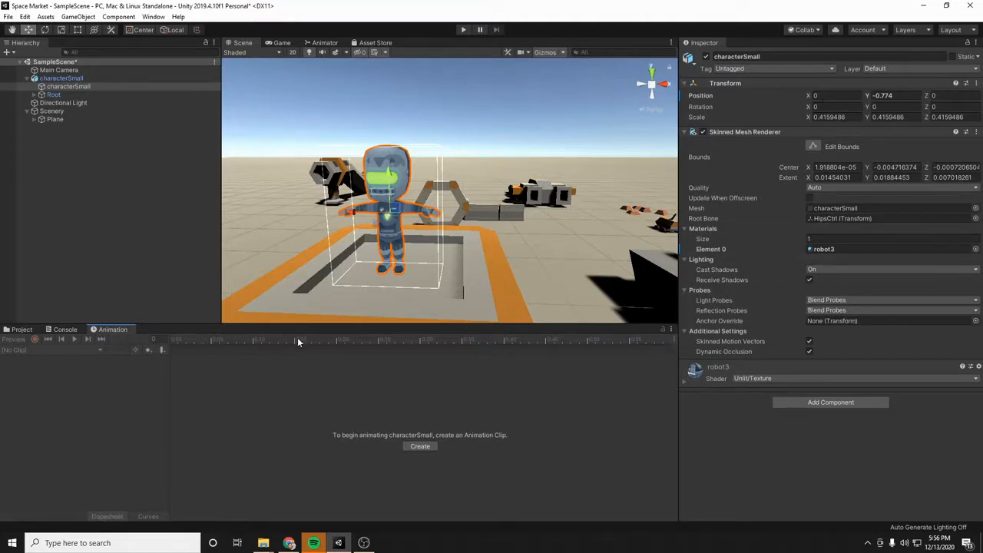
pyautogui.click(419, 446)
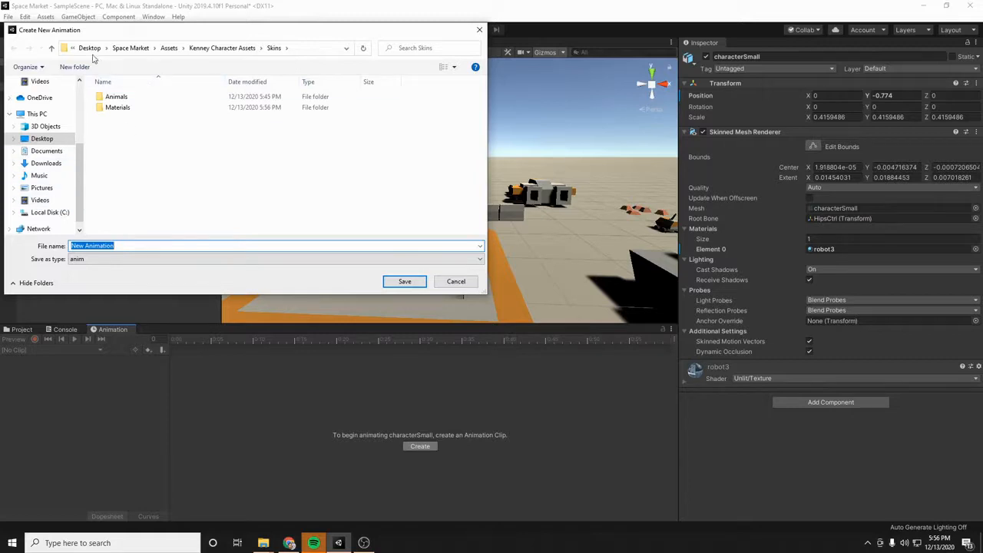
pyautogui.click(130, 48)
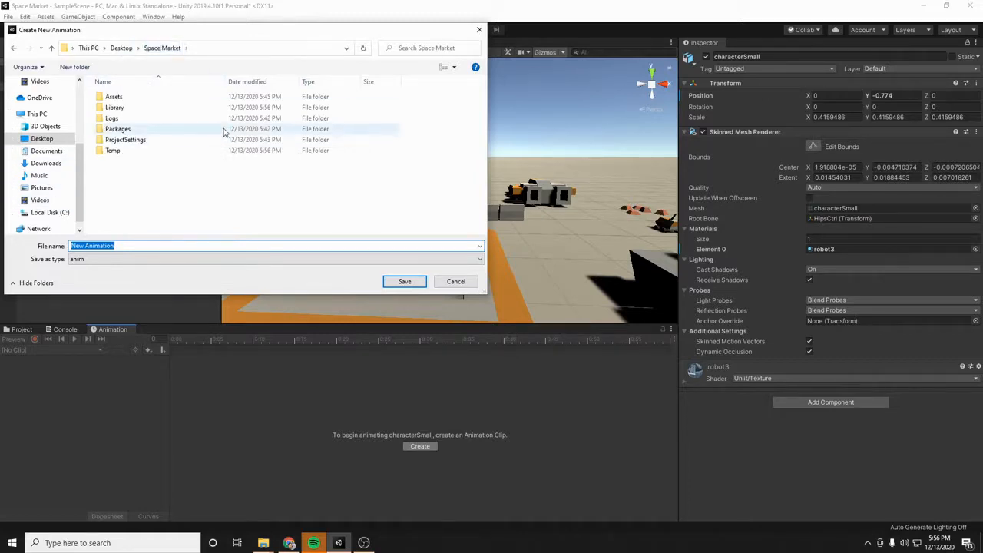
pyautogui.doubleClick(115, 97)
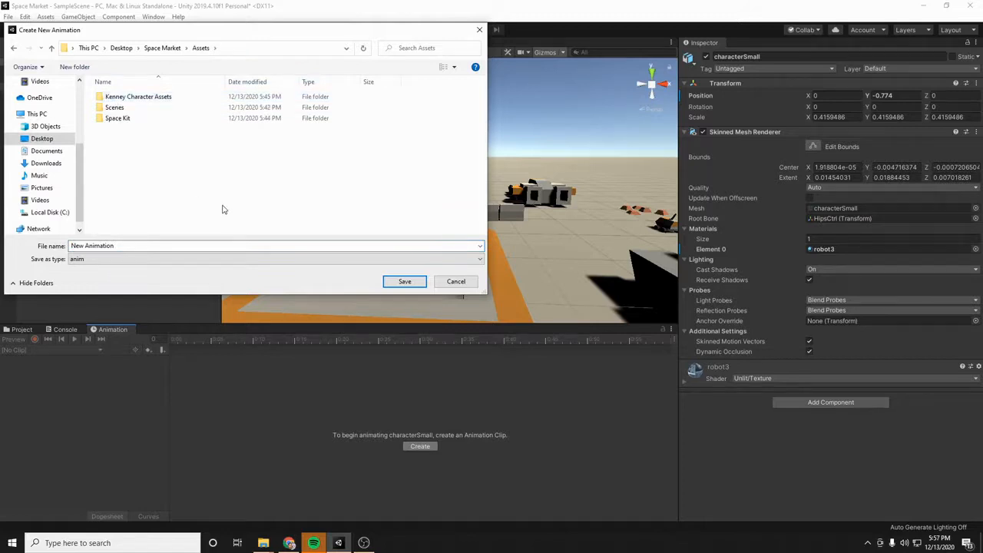
pyautogui.rightClick(184, 153)
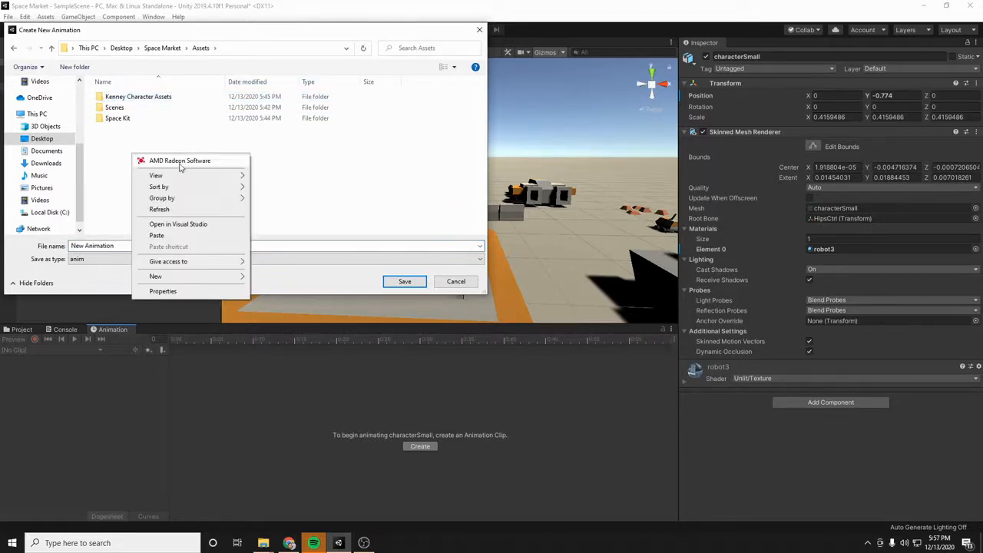
pyautogui.moveTo(186, 276)
pyautogui.click(261, 278)
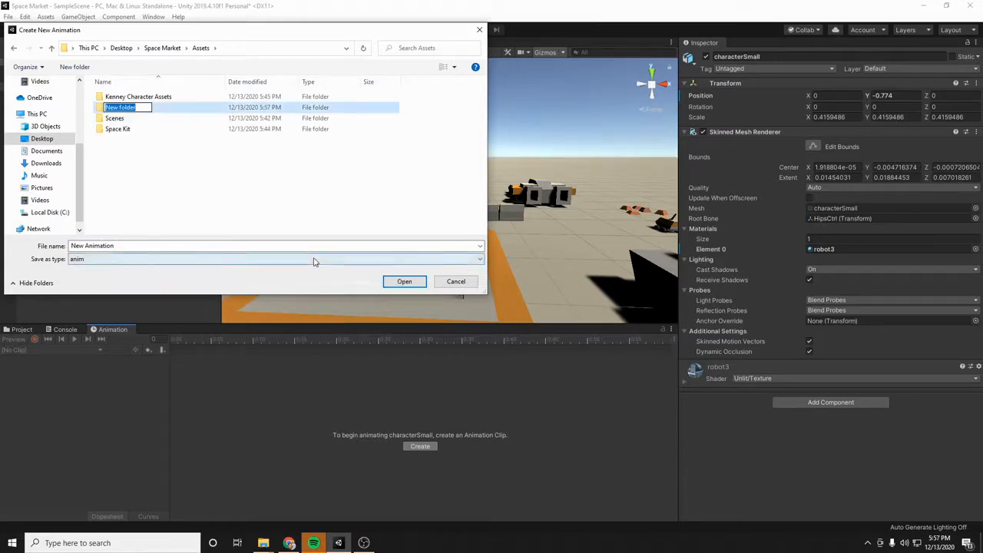
pyautogui.write('Animations')
pyautogui.press('Return')
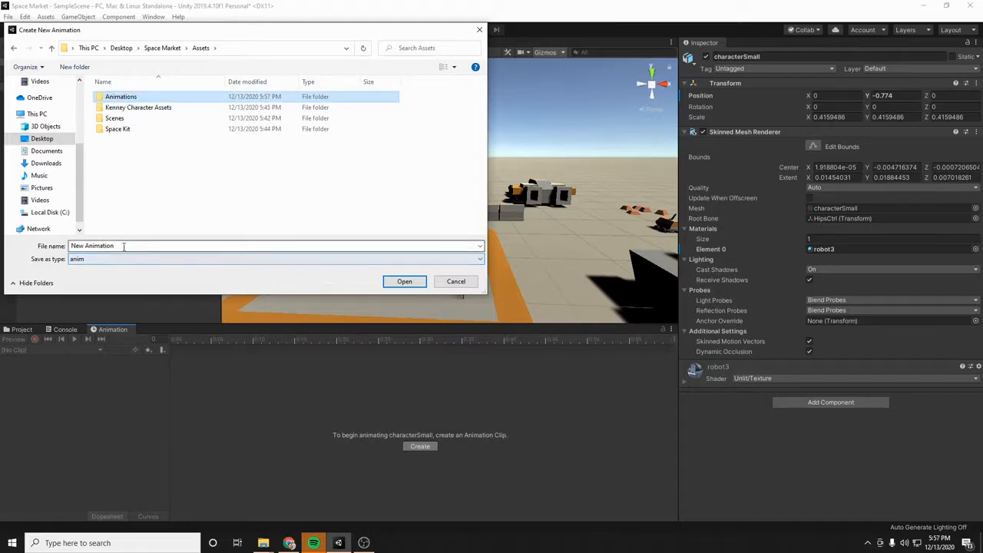
# - Save the new animation clip as Wave in the Animations folder
pyautogui.doubleClick(127, 98)
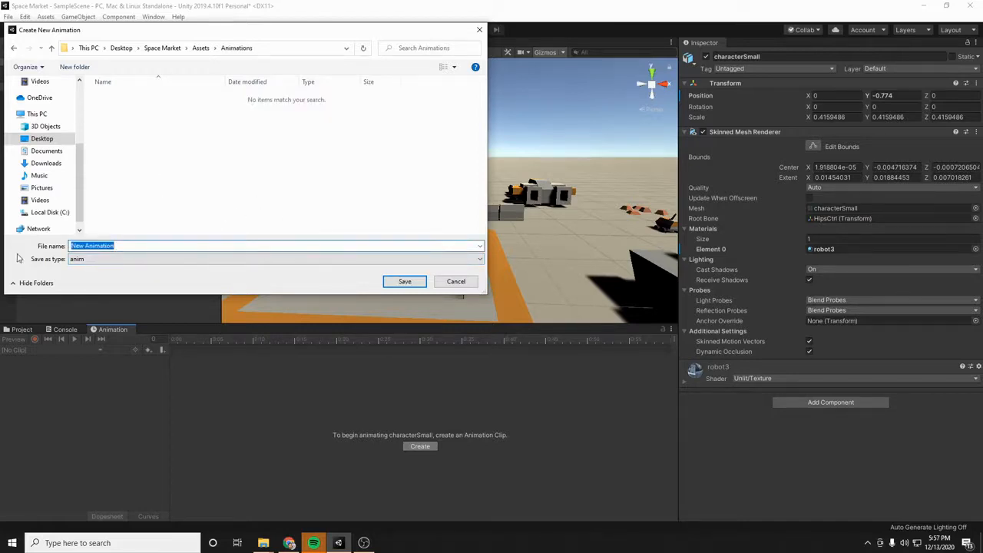
pyautogui.write('Wave')
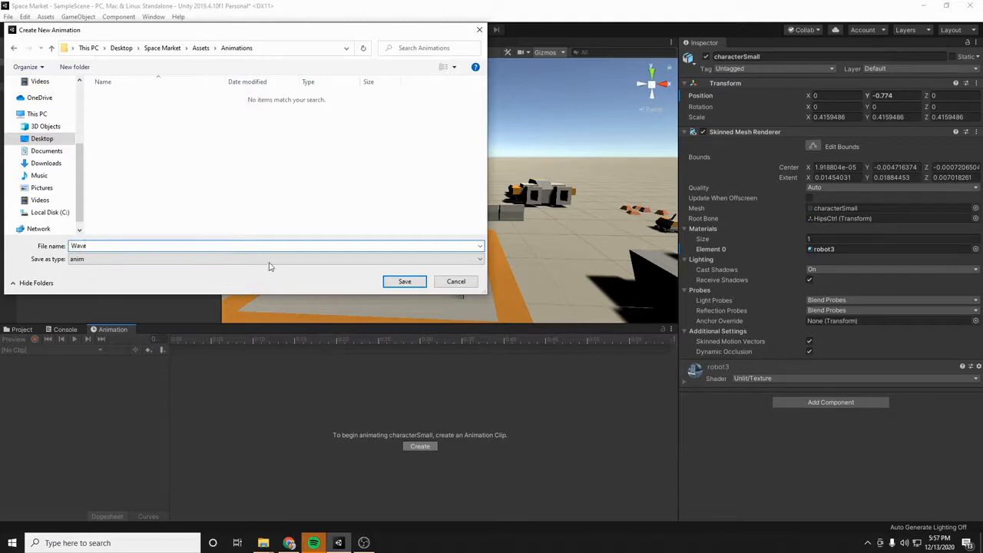
pyautogui.click(401, 281)
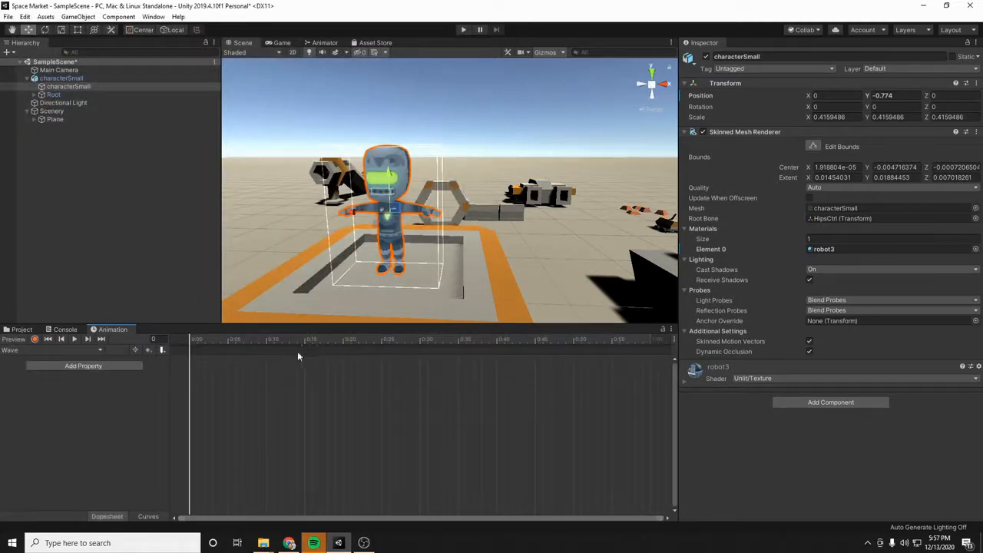
# - Examine the robot character on the table up close from the front
pyautogui.moveTo(308, 223)
pyautogui.mouseDown(button='right')
pyautogui.moveTo(317, 234)
pyautogui.moveTo(360, 226)
pyautogui.moveTo(322, 225)
pyautogui.moveTo(317, 213)
pyautogui.mouseUp(button='right')
pyautogui.press('a')
pyautogui.press('d')
pyautogui.press('w')
pyautogui.press('s')
pyautogui.press('q')
pyautogui.press('e')
pyautogui.press('e')
pyautogui.press('w')
# - Add the Animator properties Right Arm Down-Up, Right Arm Front-Back and Right Arm Twist In-Out to the Wave clip
pyautogui.click(75, 366)
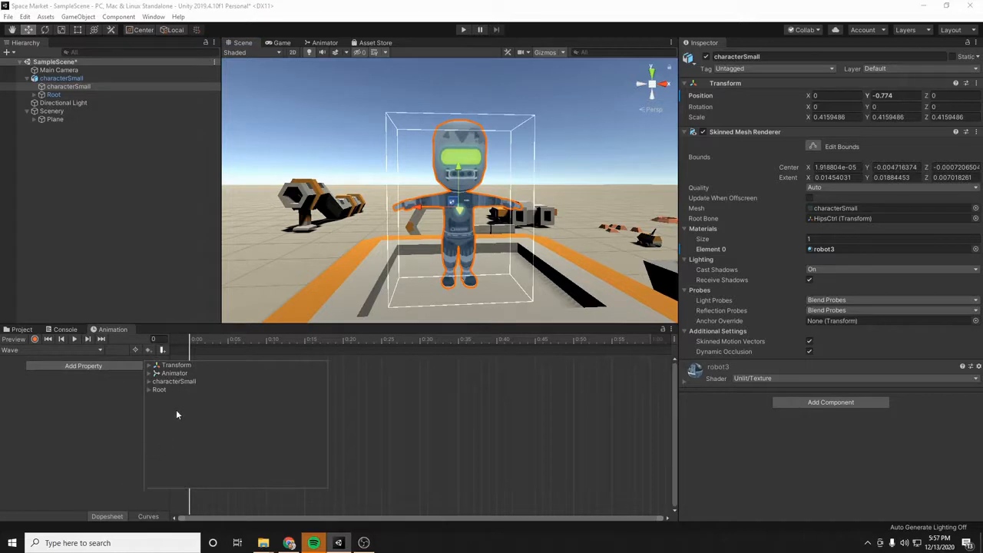
pyautogui.click(149, 374)
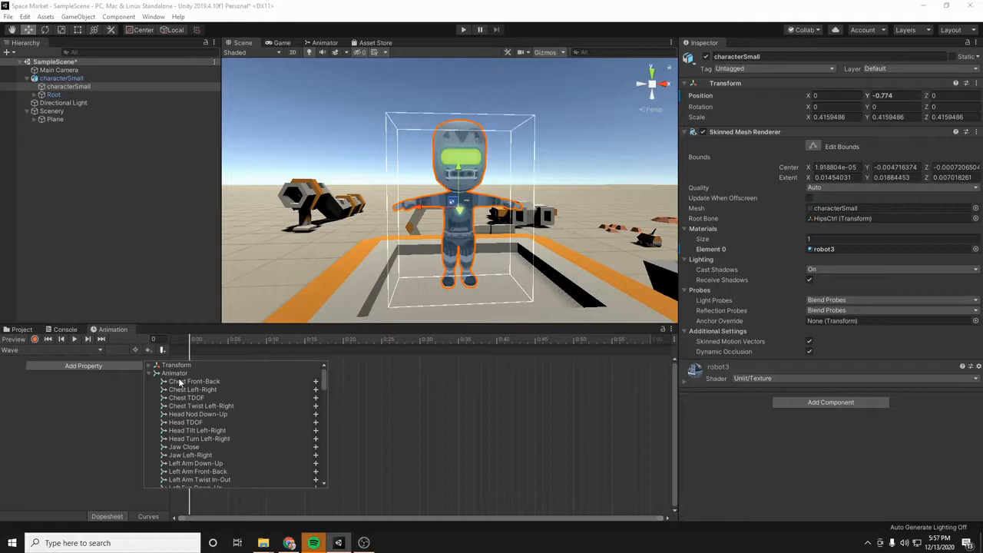
pyautogui.scroll(-10, 180, 382)
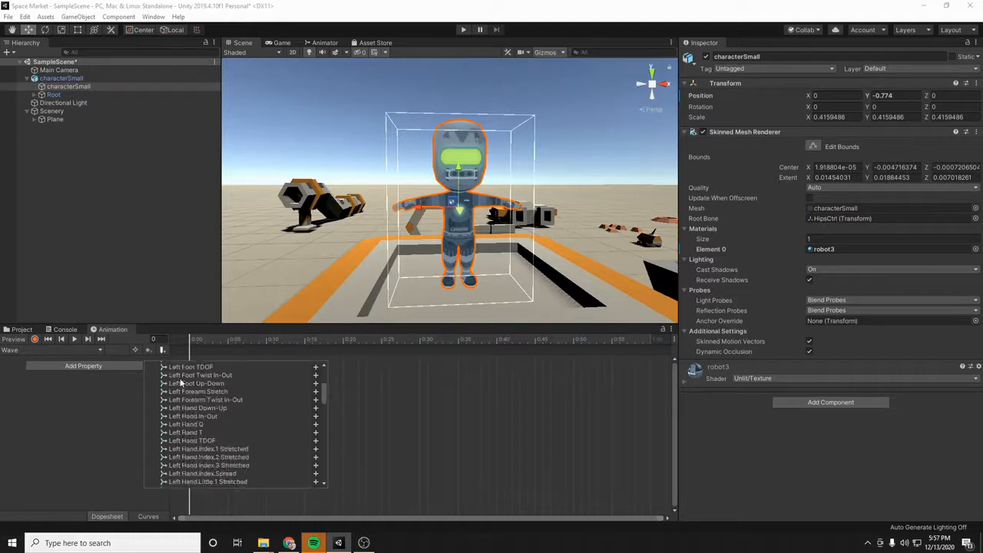
pyautogui.scroll(-15, 181, 387)
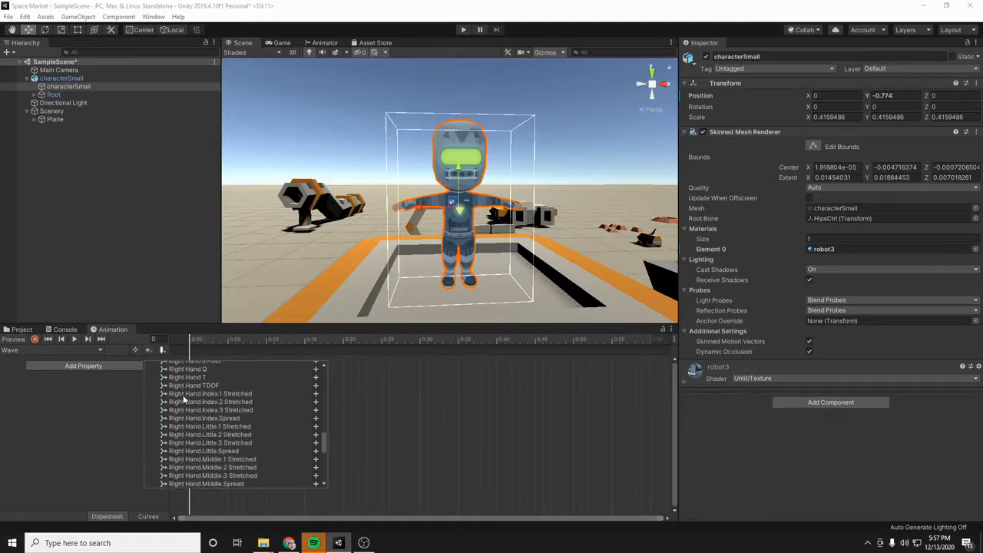
pyautogui.scroll(-3, 183, 401)
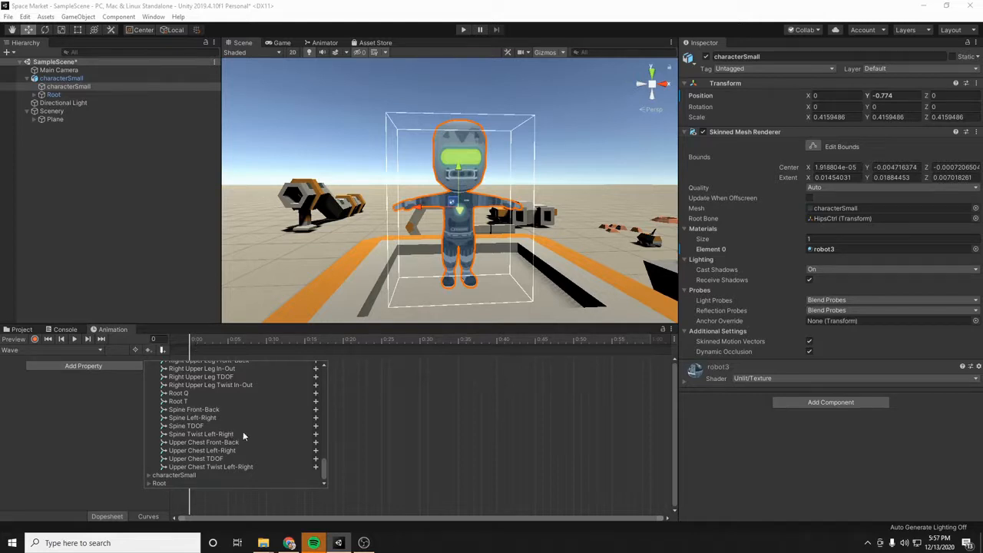
pyautogui.scroll(1, 240, 443)
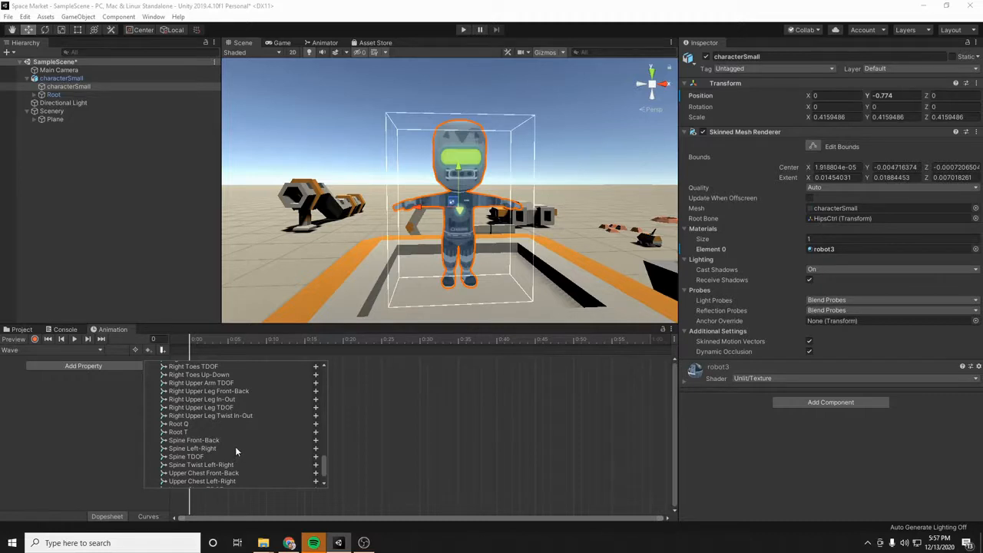
pyautogui.scroll(2, 235, 449)
pyautogui.scroll(2, 235, 451)
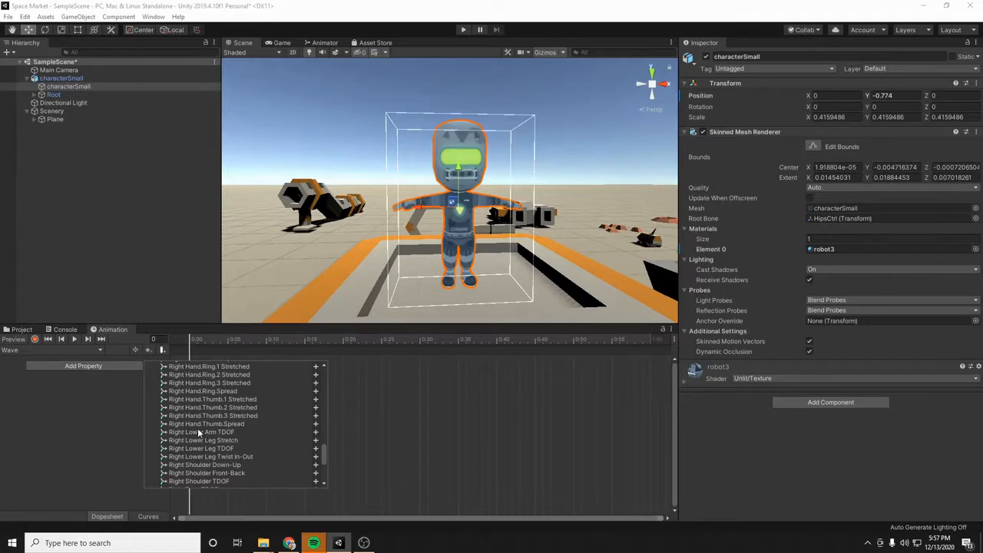
pyautogui.scroll(3, 197, 430)
pyautogui.scroll(1, 197, 430)
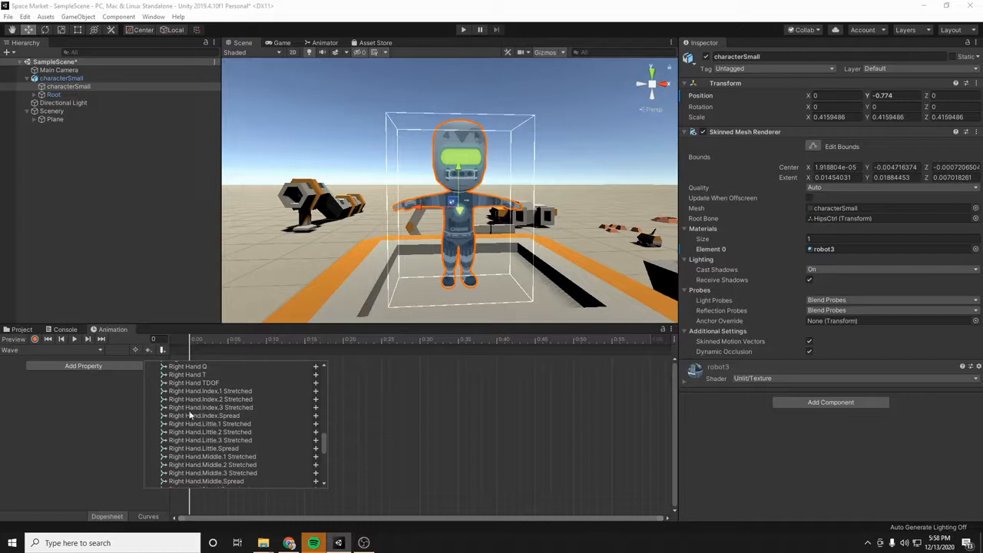
pyautogui.scroll(2, 185, 444)
pyautogui.scroll(1, 186, 444)
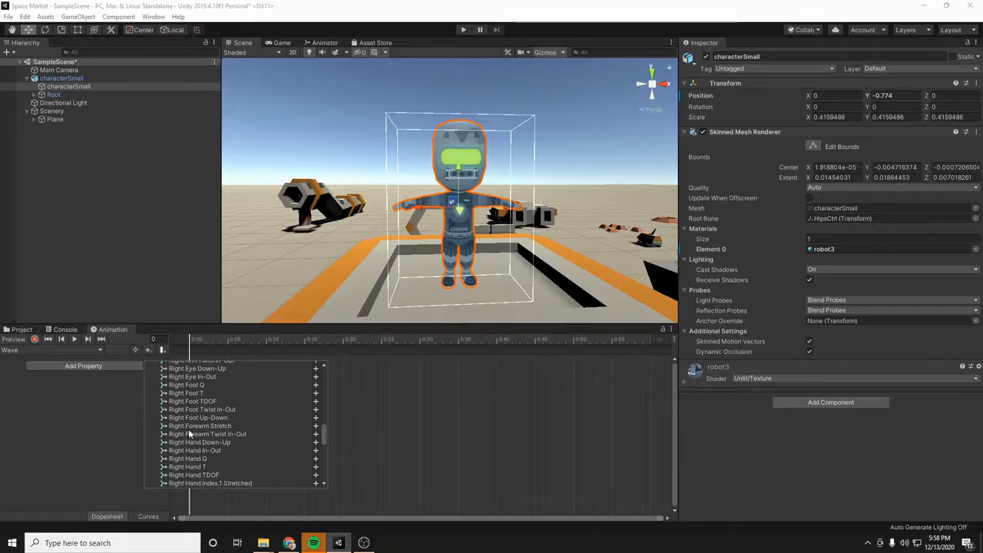
pyautogui.scroll(2, 188, 429)
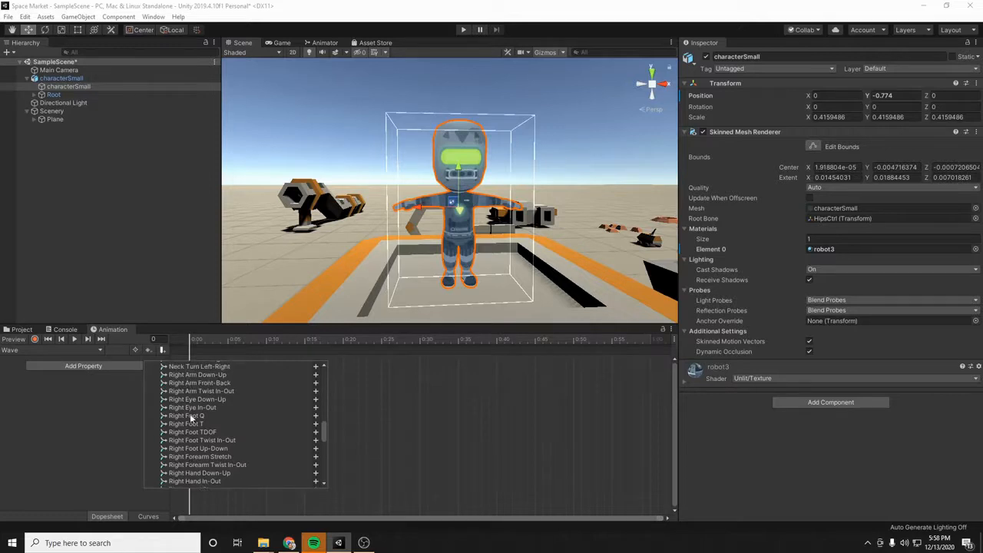
pyautogui.click(186, 375)
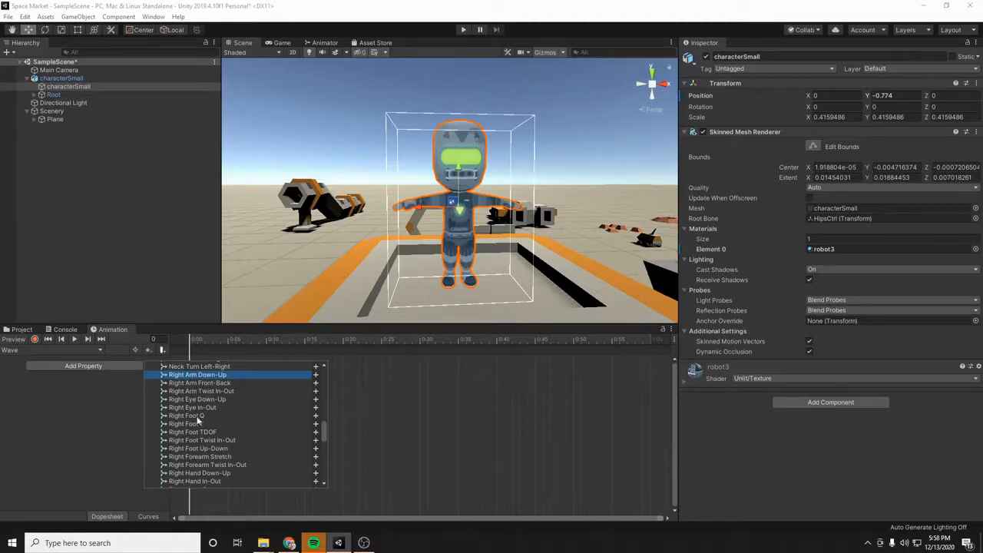
pyautogui.keyDown('shift'); pyautogui.click(186, 392); pyautogui.keyUp('shift')
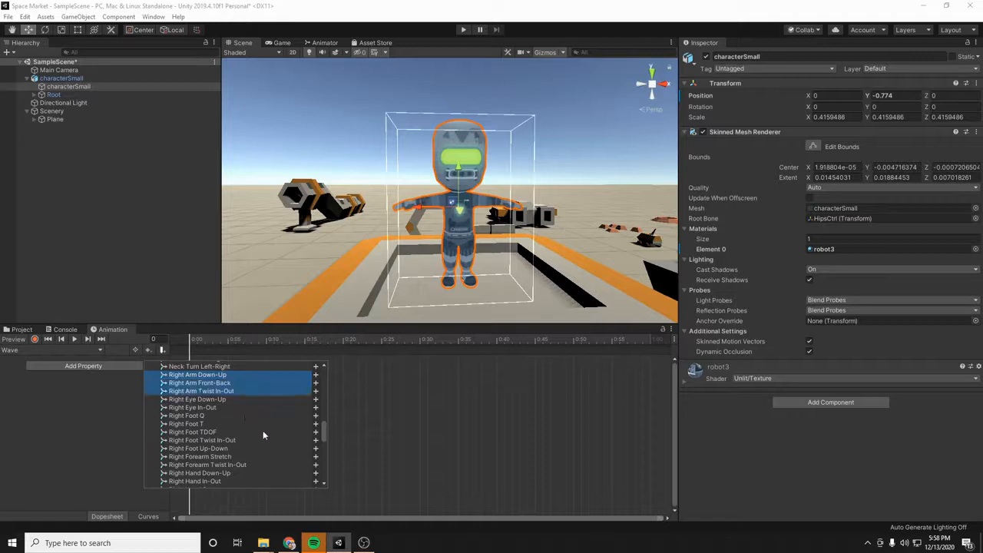
pyautogui.rightClick(217, 388)
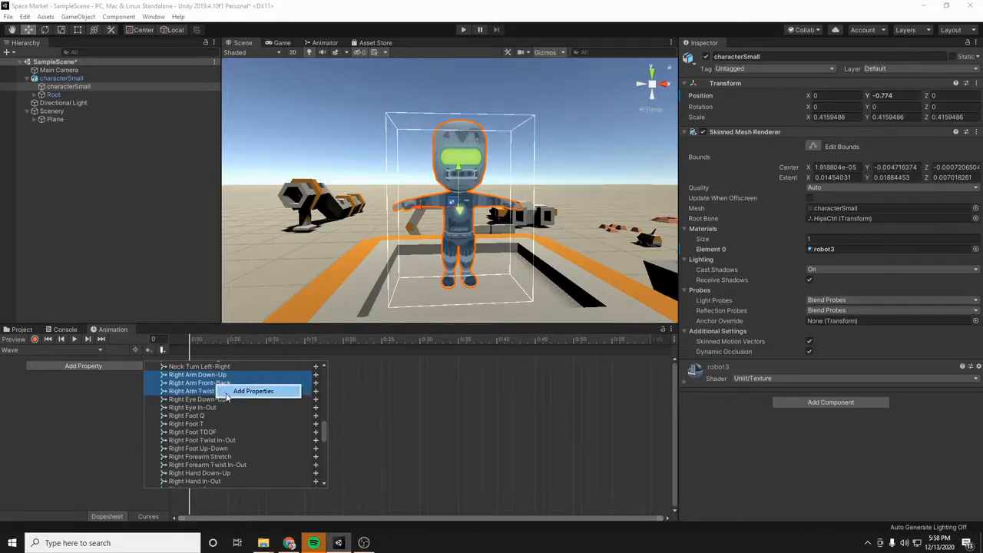
pyautogui.click(253, 391)
pyautogui.click(101, 479)
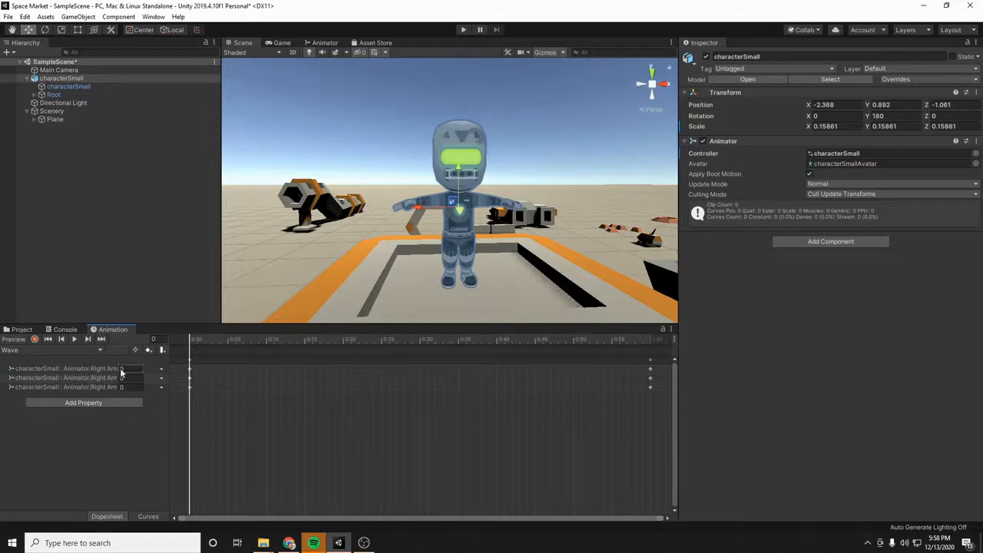
pyautogui.moveTo(120, 368); pyautogui.dragTo(136, 367)
pyautogui.moveTo(74, 372); pyautogui.dragTo(139, 370)
pyautogui.press('BackSpace')
pyautogui.write('0')
# - Turn on keyframe recording and raise the character back onto the tabletop at frame 0, to about Y 1.09
pyautogui.click(35, 338)
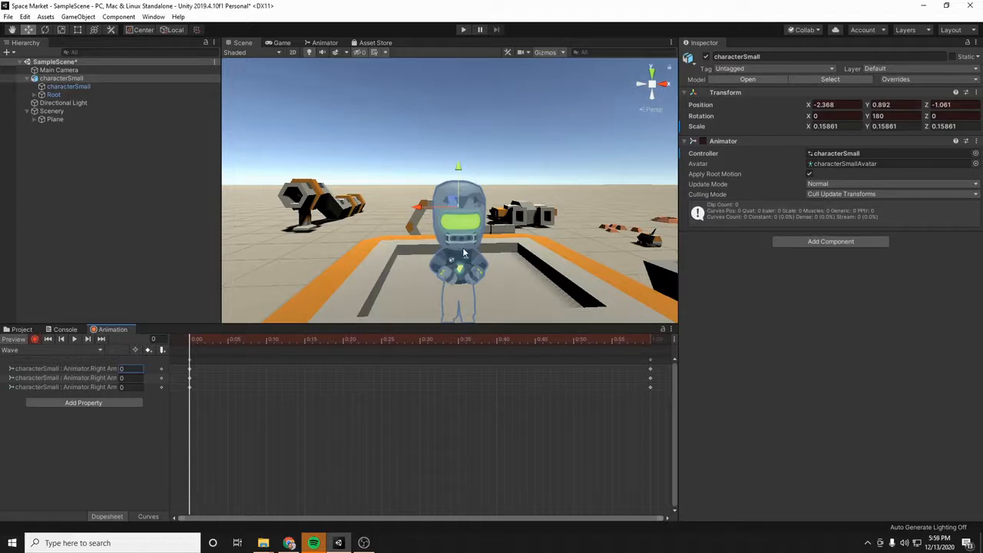
pyautogui.moveTo(457, 171); pyautogui.dragTo(458, 119)
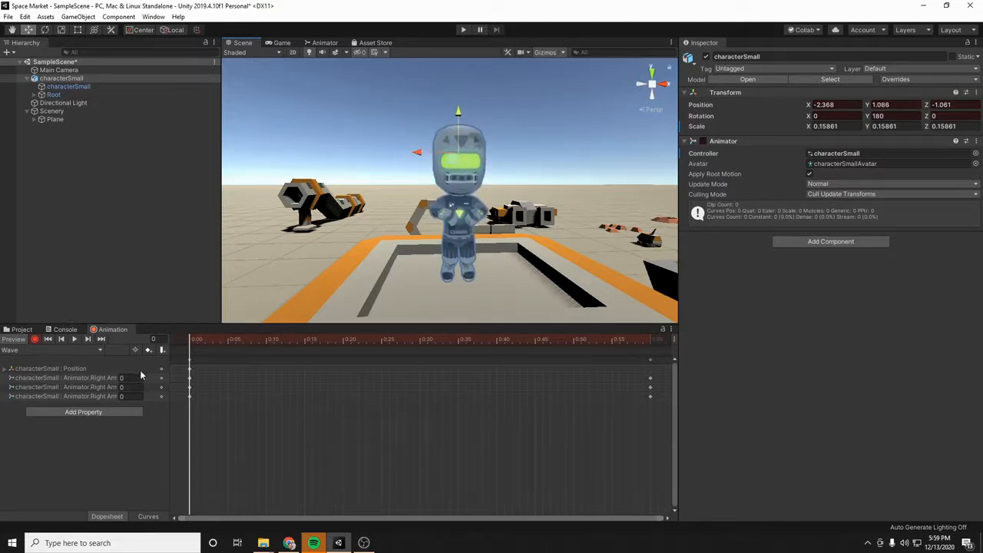
# - Pose the raised right arm at frame 0 with Down-Up 0.49, Front-Back 0.15 and Twist In-Out 0.96
pyautogui.moveTo(118, 378); pyautogui.dragTo(122, 379)
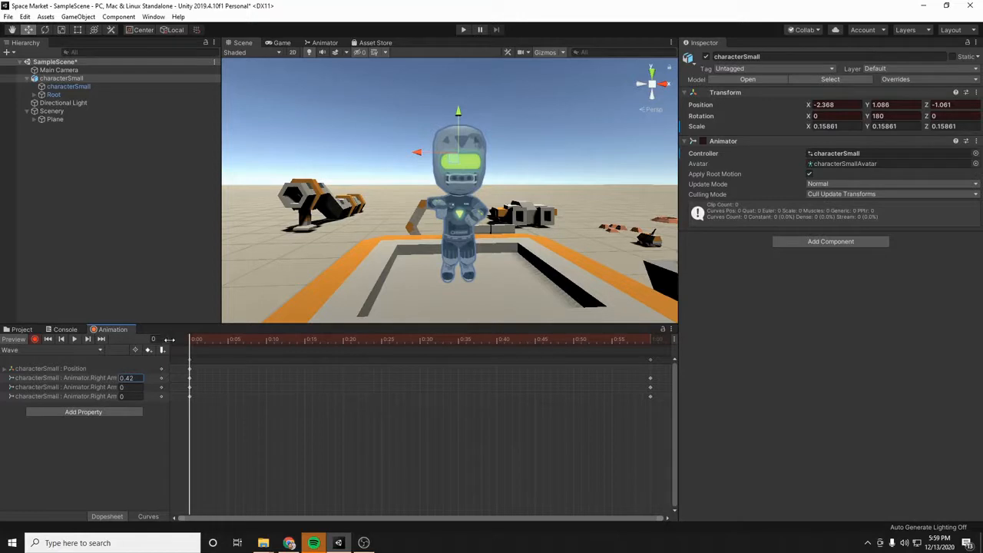
pyautogui.moveTo(167, 339); pyautogui.dragTo(240, 338)
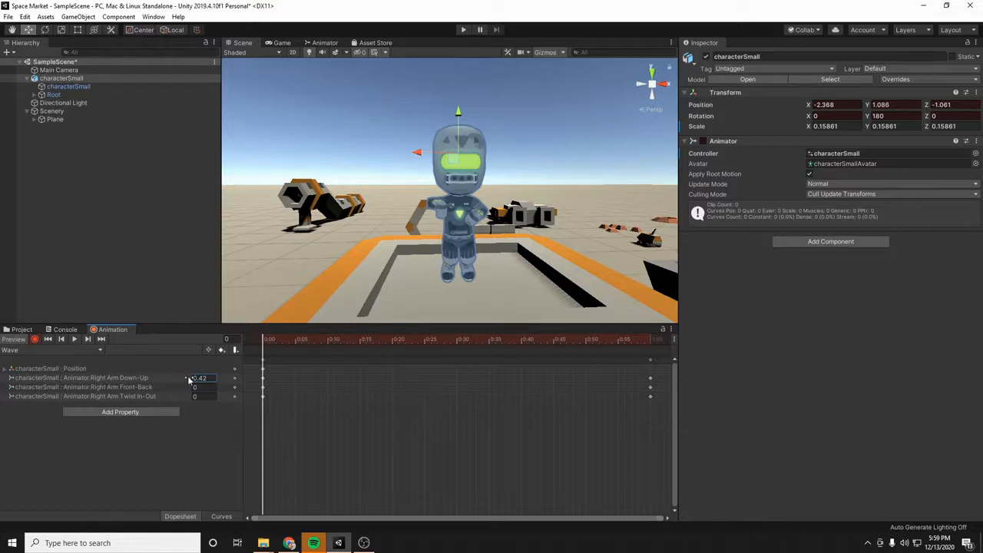
pyautogui.moveTo(191, 382); pyautogui.dragTo(191, 382)
pyautogui.moveTo(185, 390); pyautogui.dragTo(211, 395)
pyautogui.moveTo(207, 397); pyautogui.dragTo(194, 380)
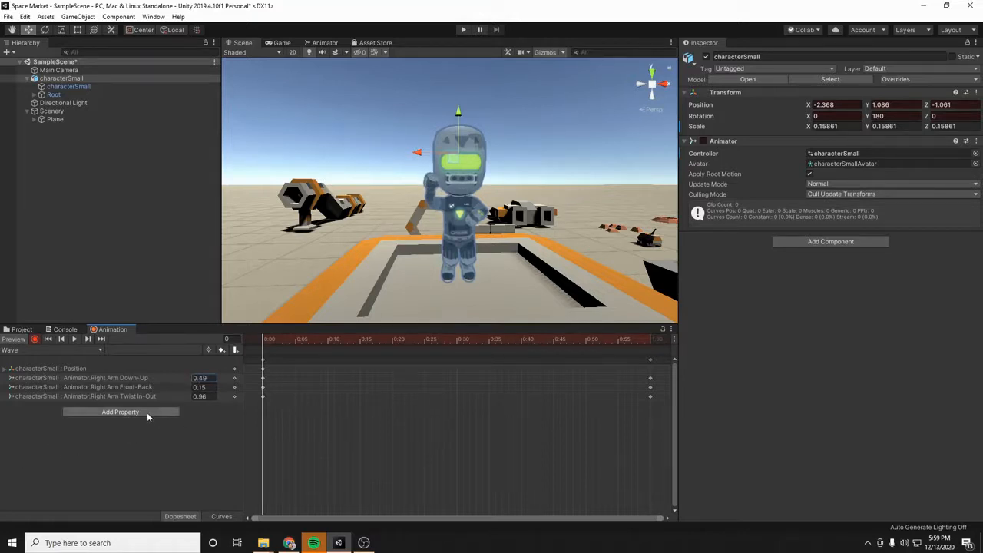
# - Add the Animator properties Right Forearm Stretch and Right Forearm Twist In-Out to the Wave clip
pyautogui.click(147, 412)
pyautogui.click(185, 420)
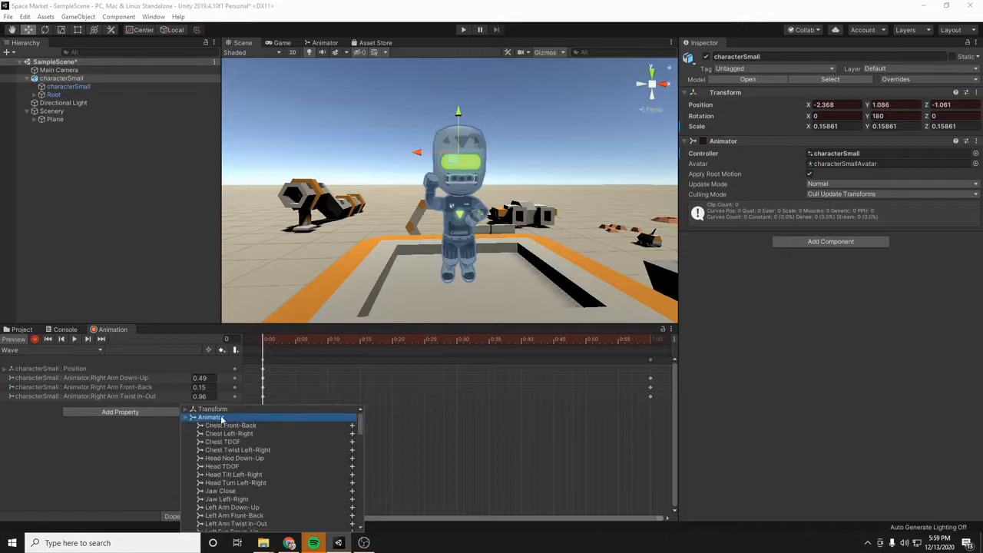
pyautogui.scroll(-3, 228, 424)
pyautogui.scroll(-5, 245, 456)
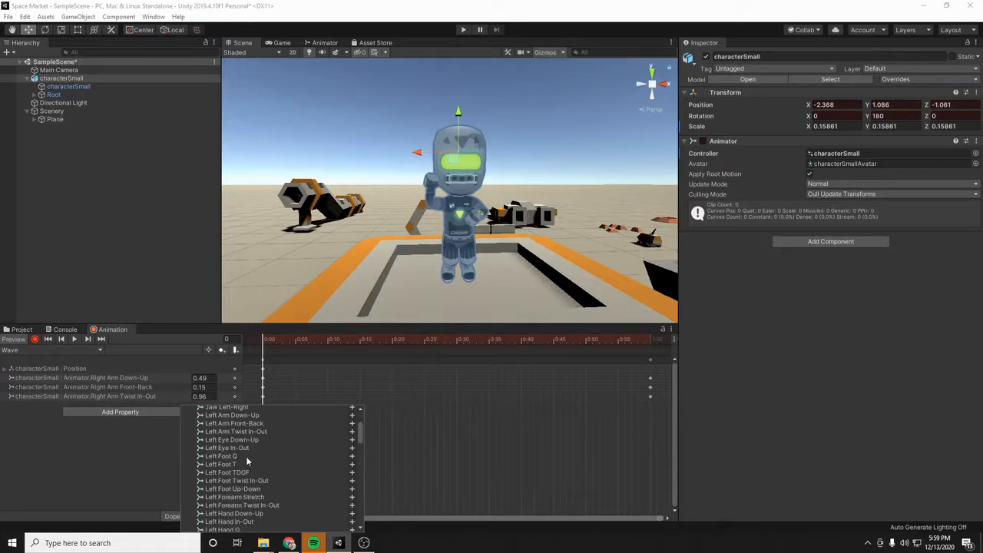
pyautogui.scroll(-10, 245, 456)
pyautogui.scroll(-8, 243, 452)
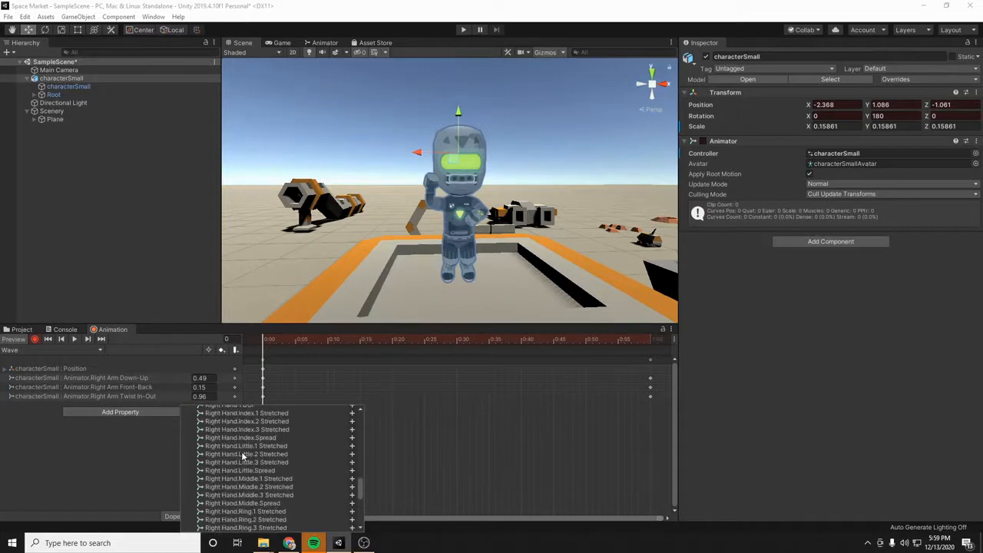
pyautogui.scroll(-8, 233, 460)
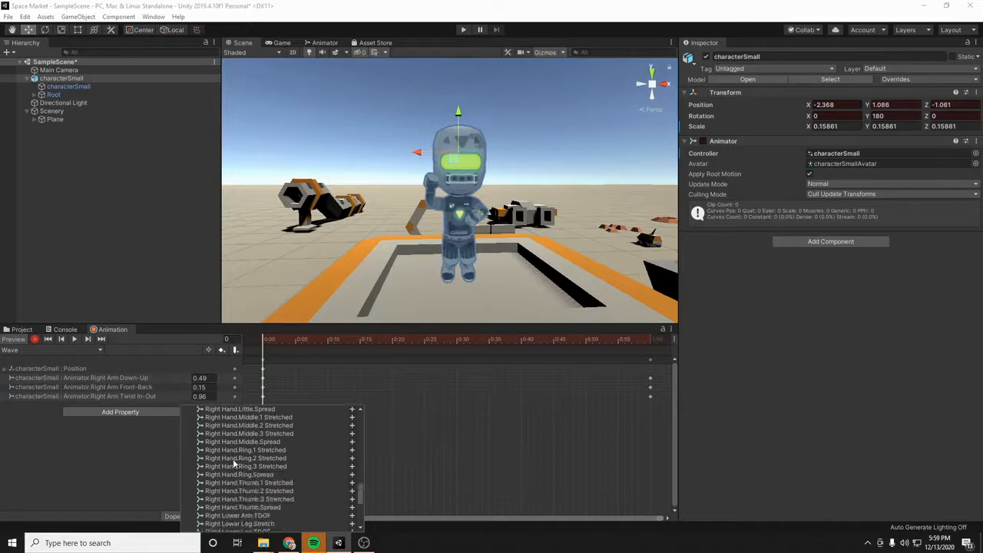
pyautogui.scroll(1, 232, 458)
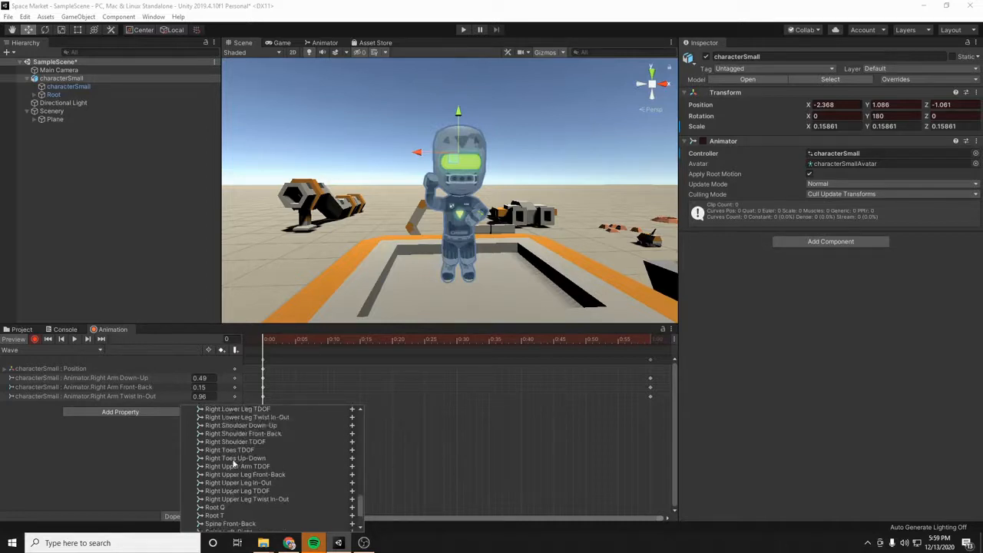
pyautogui.scroll(-1, 234, 463)
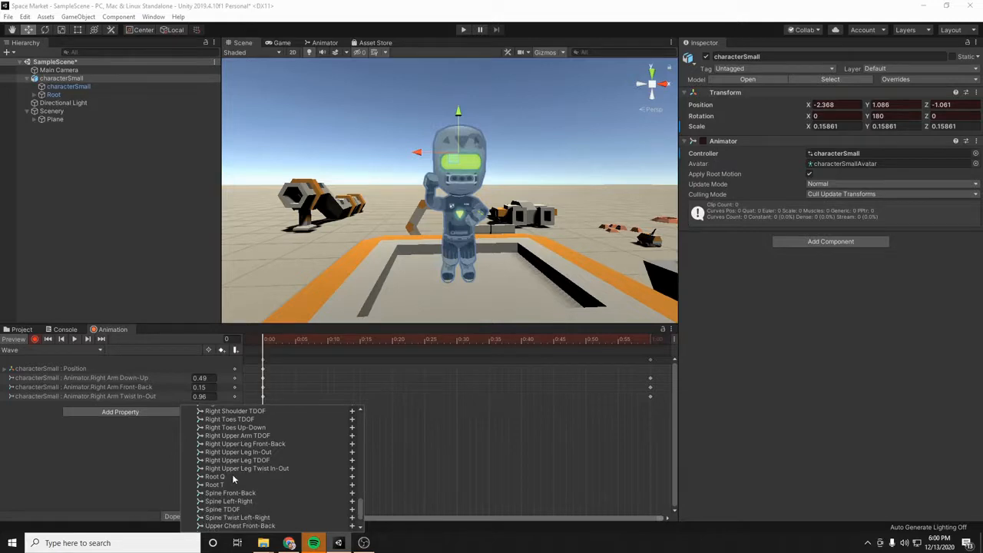
pyautogui.scroll(4, 230, 475)
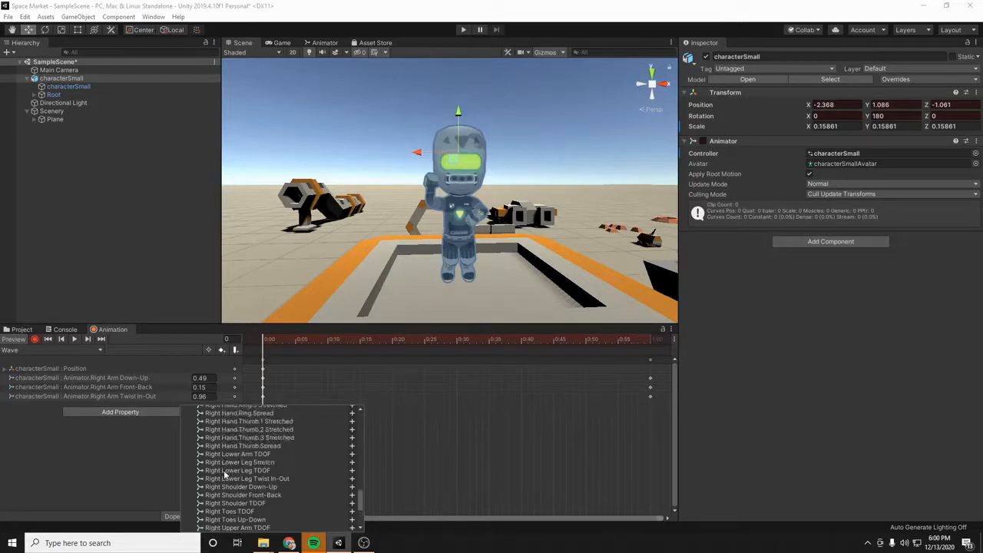
pyautogui.scroll(6, 225, 475)
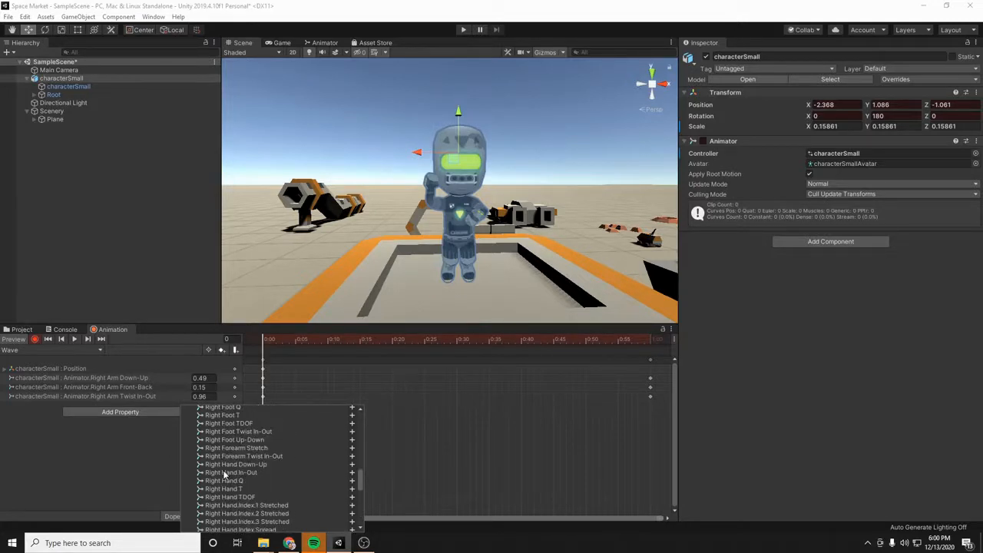
pyautogui.click(238, 449)
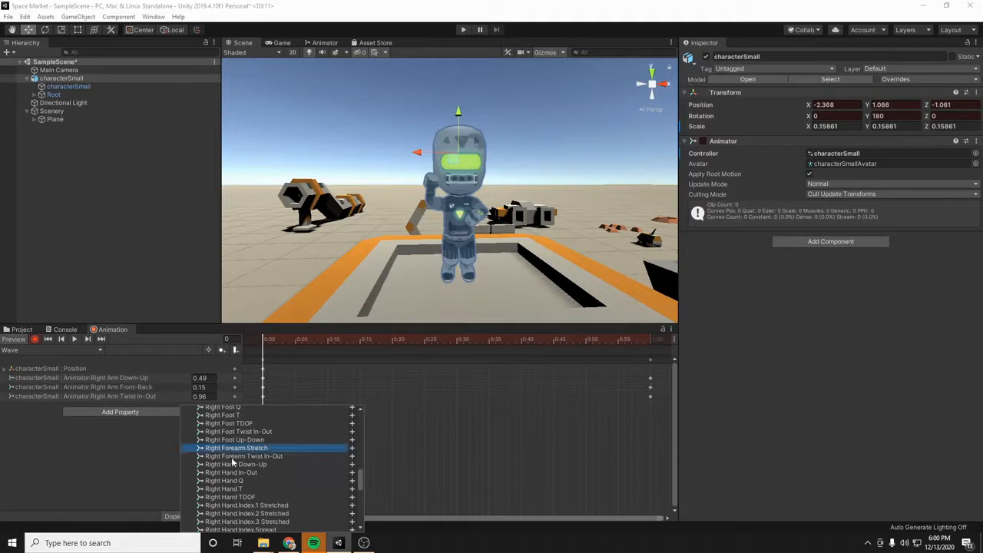
pyautogui.keyDown('shift'); pyautogui.click(234, 457); pyautogui.keyUp('shift')
pyautogui.rightClick(234, 458)
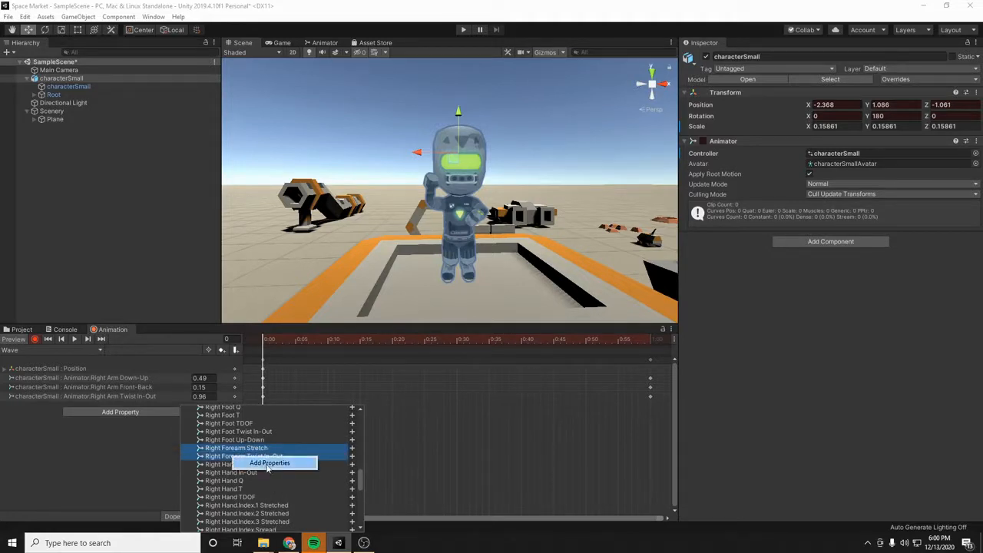
pyautogui.click(268, 464)
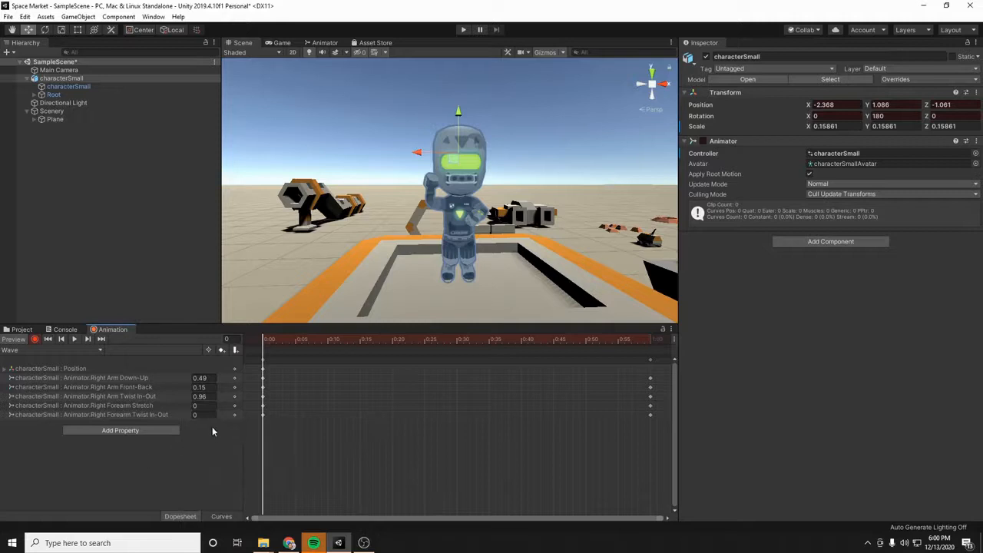
# - Refine the raised arm at frame 0 with Right Arm Down-Up 0.92, Forearm Stretch 0.82 and Forearm Twist In-Out -0.16
pyautogui.moveTo(187, 408); pyautogui.dragTo(197, 409)
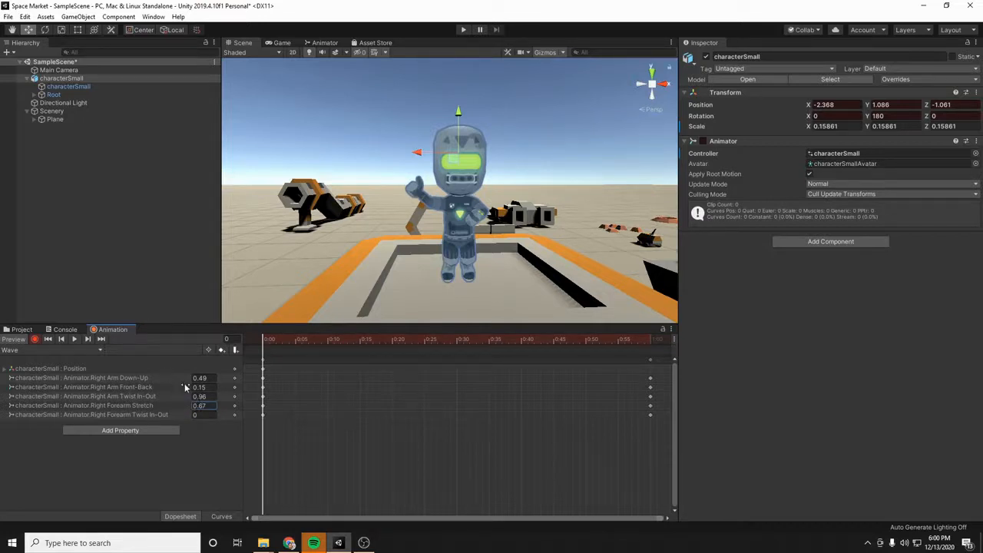
pyautogui.moveTo(188, 381); pyautogui.dragTo(198, 378)
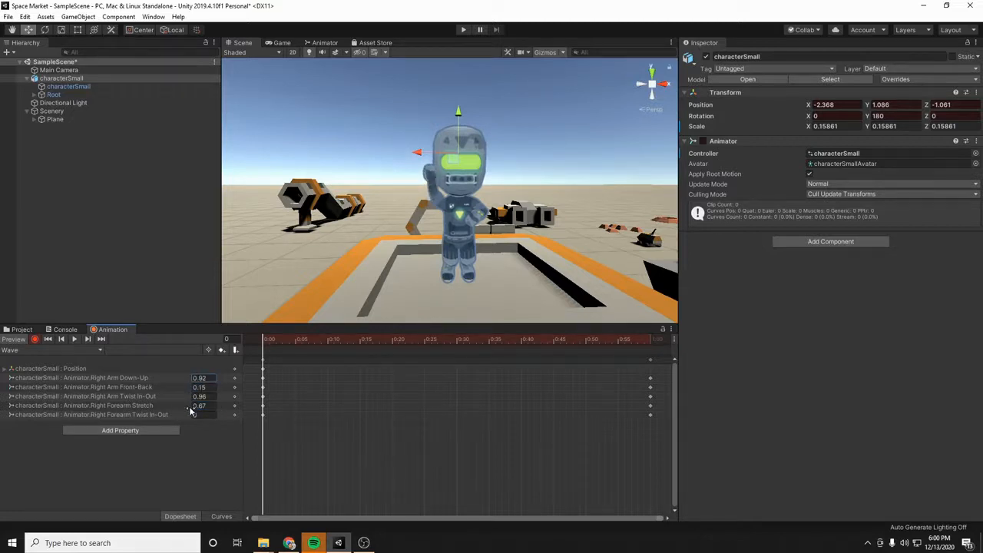
pyautogui.moveTo(188, 406)
pyautogui.mouseDown()
pyautogui.moveTo(189, 419)
pyautogui.moveTo(182, 410)
pyautogui.mouseUp()
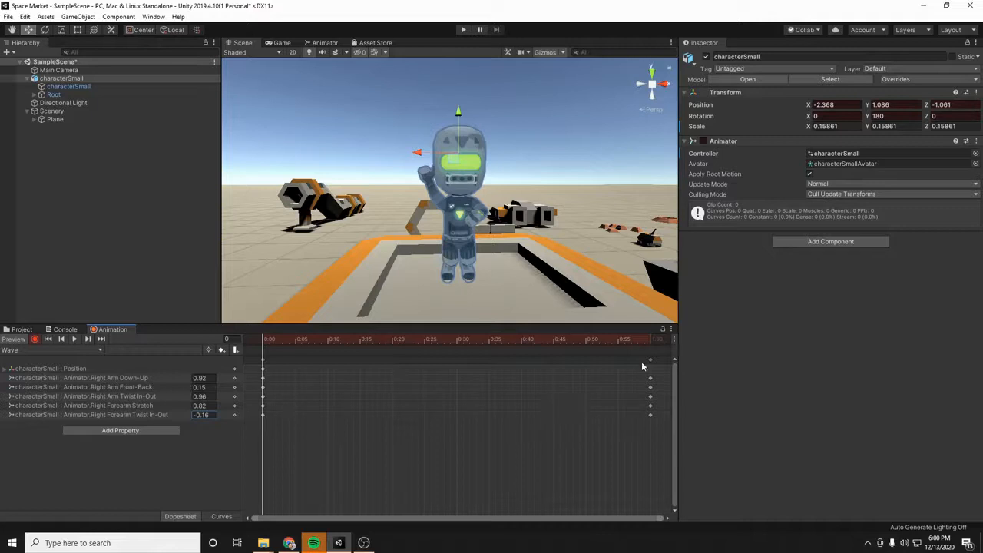
# - Compare the character's poses at the first and last keyframes of the Wave clip
pyautogui.click(264, 346)
pyautogui.click(87, 340)
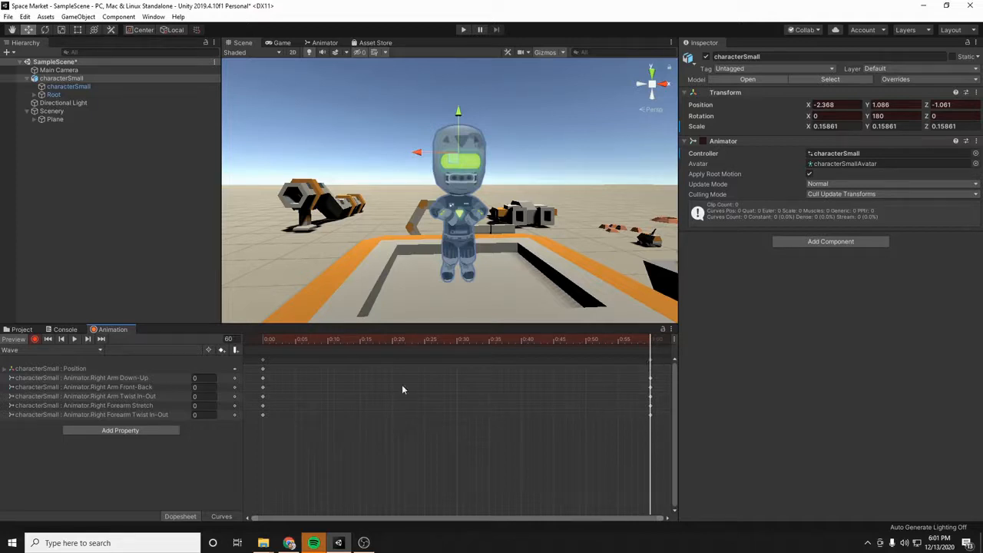
pyautogui.click(62, 339)
pyautogui.click(88, 339)
pyautogui.click(61, 339)
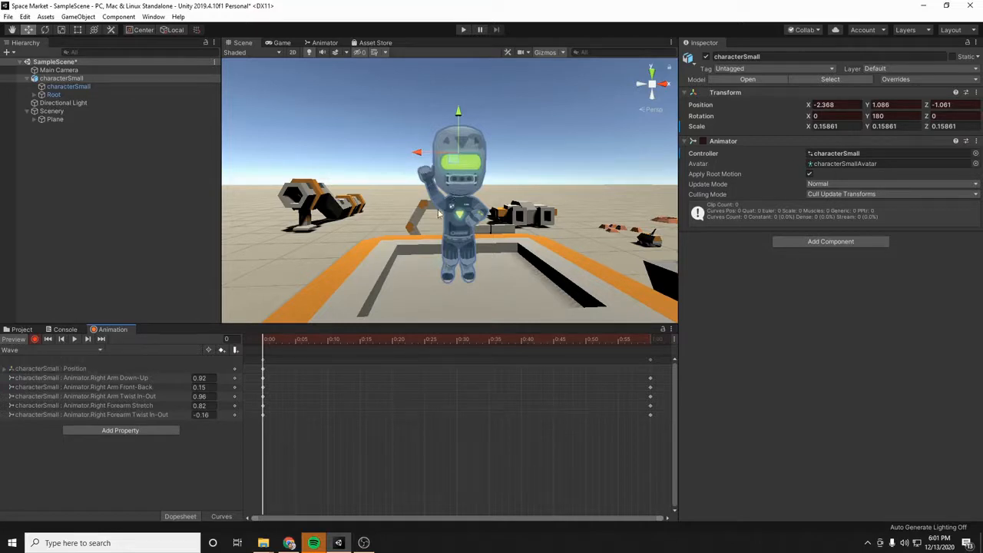
pyautogui.click(88, 342)
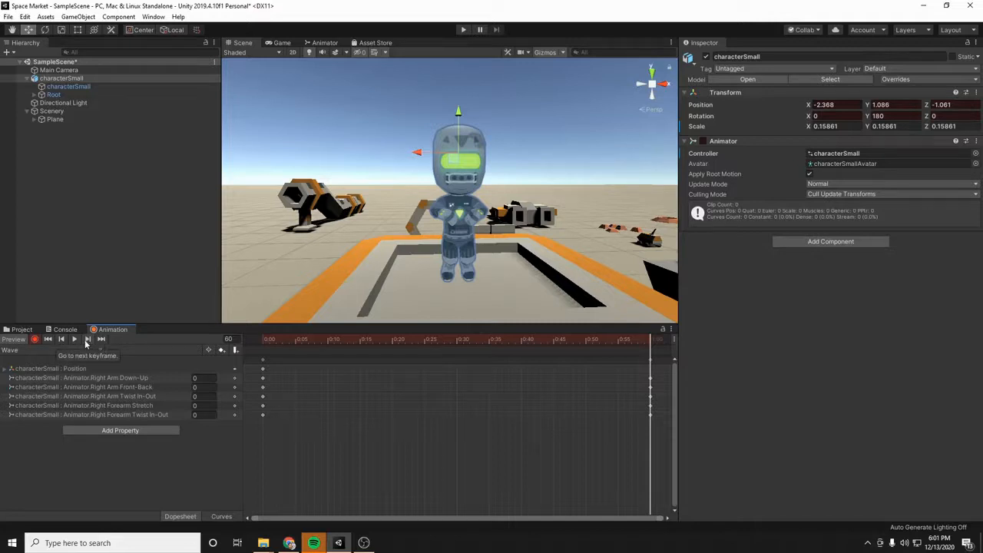
pyautogui.click(62, 341)
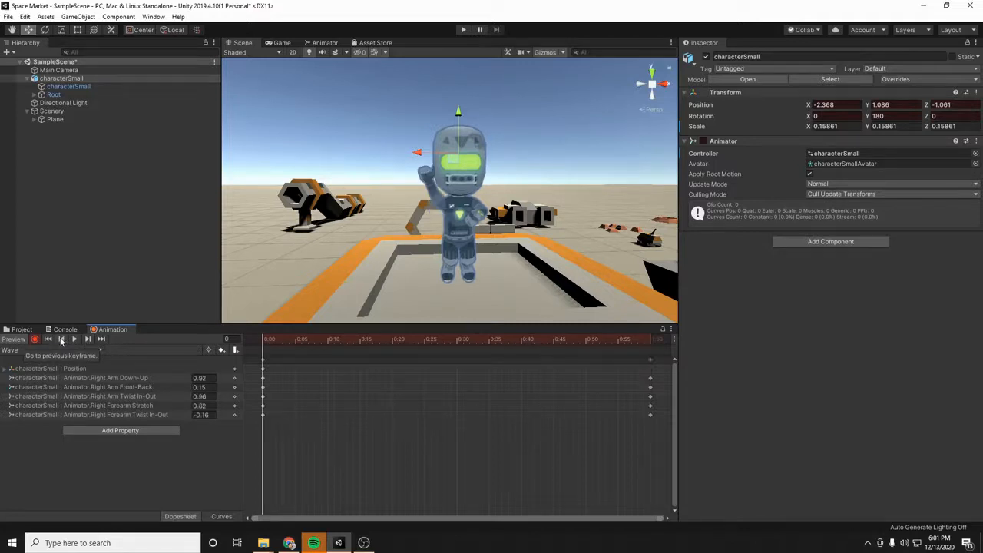
# - Turn off keyframe recording and play back the Wave clip in the preview
pyautogui.click(34, 339)
pyautogui.click(75, 339)
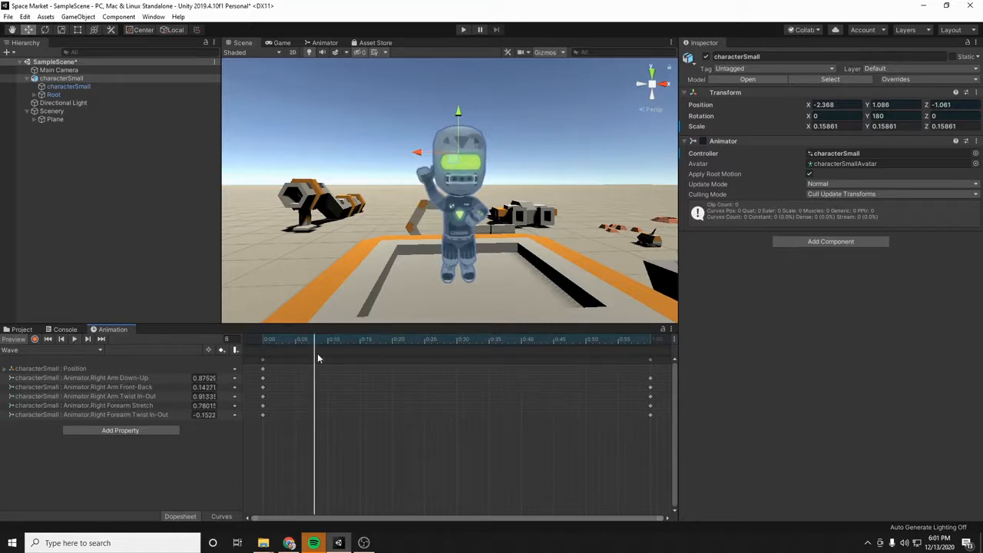
pyautogui.click(227, 339)
# - Copy all the keyframes at frame 0 and paste them over the ones at frame 60
pyautogui.click(263, 362)
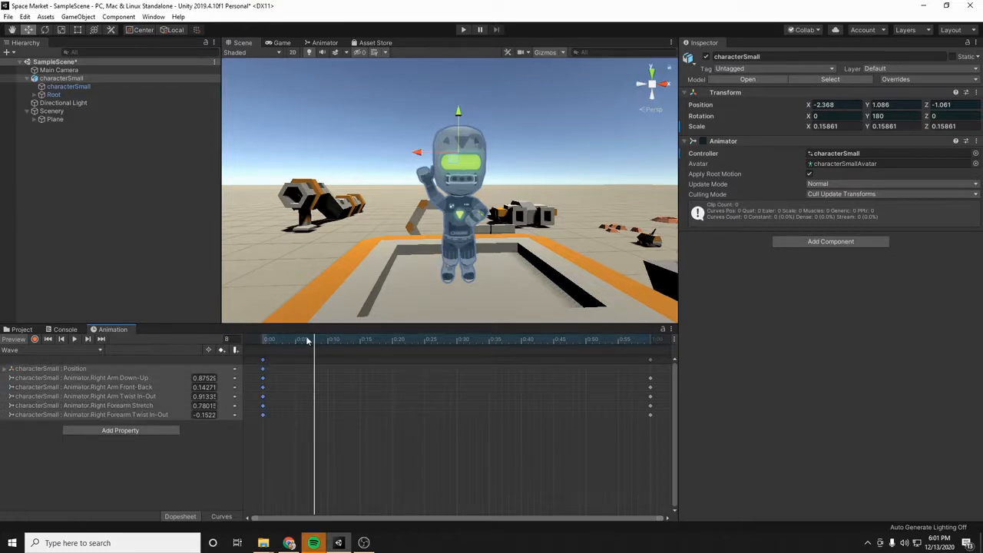
pyautogui.moveTo(314, 344); pyautogui.dragTo(263, 347)
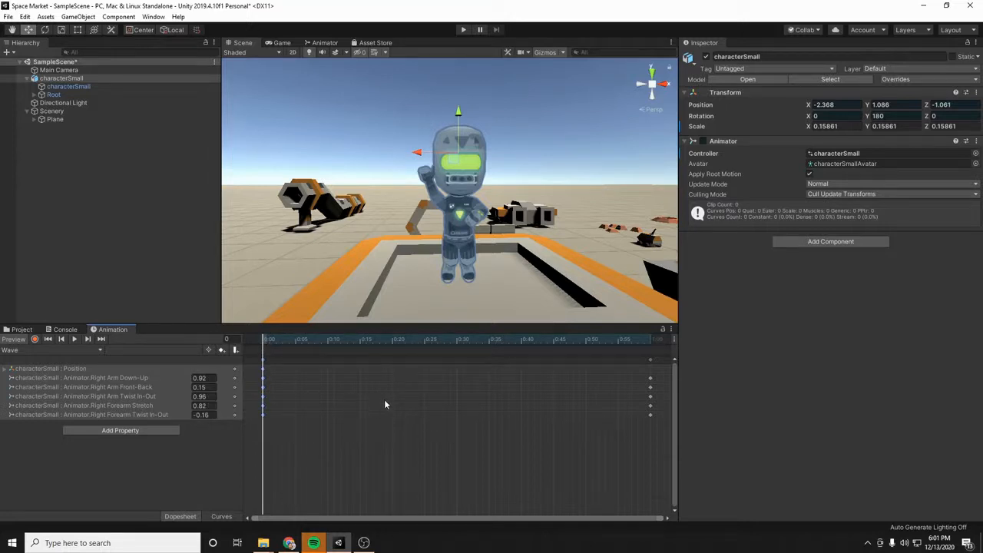
pyautogui.click(234, 339)
pyautogui.write('60')
pyautogui.press('Return')
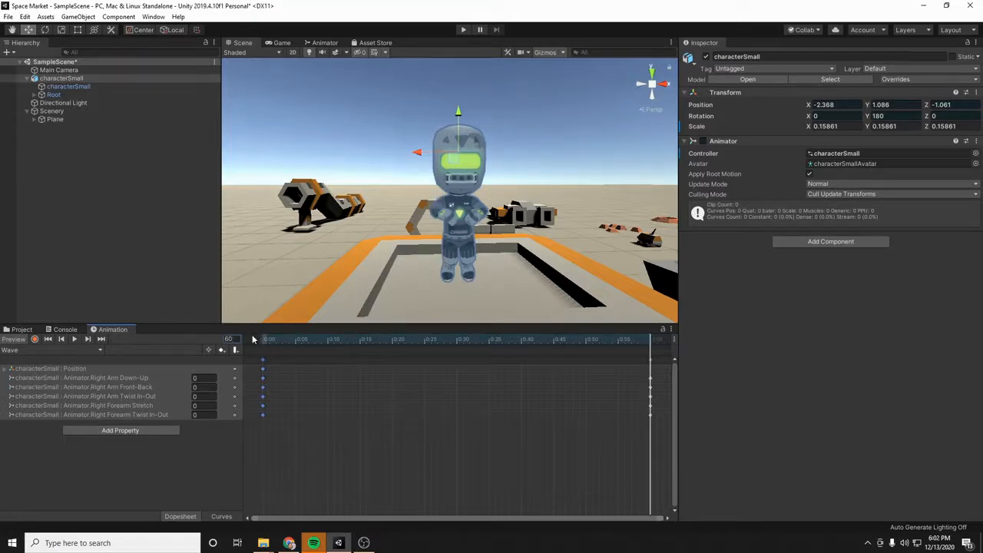
pyautogui.click(651, 361)
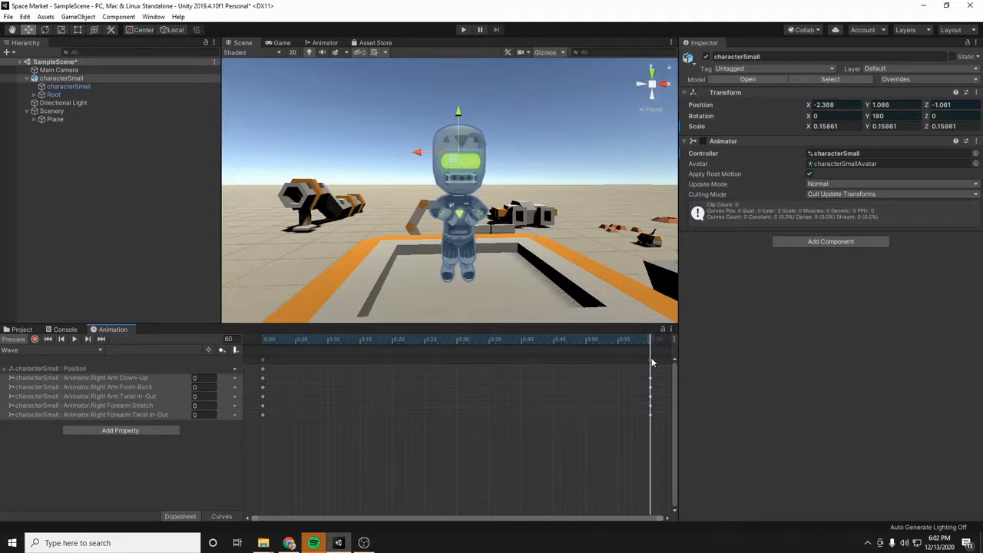
pyautogui.hotkey('ctrl', 'v')
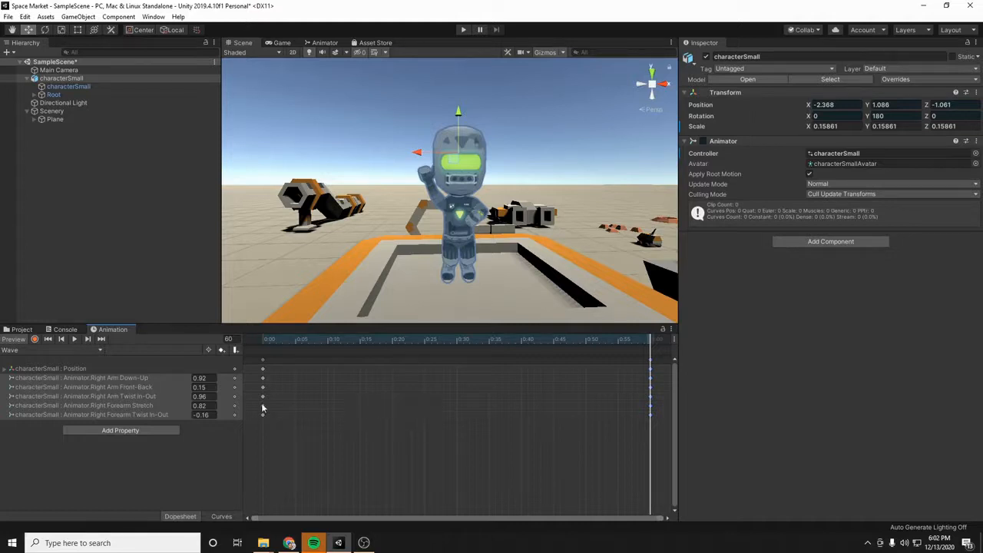
# - Pose the arm at frame 30 with Down-Up 0.62, Arm Twist In-Out 1.09, Forearm Stretch 1.01 and Forearm Twist In-Out -0.07
pyautogui.click(232, 341)
pyautogui.press('BackSpace')
pyautogui.write('30')
pyautogui.press('Return')
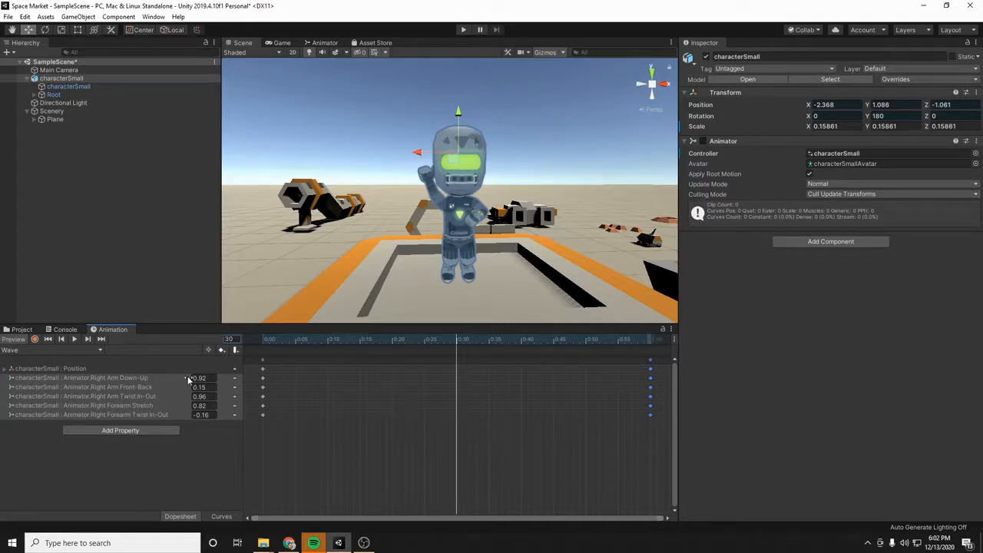
pyautogui.moveTo(186, 380); pyautogui.dragTo(179, 380)
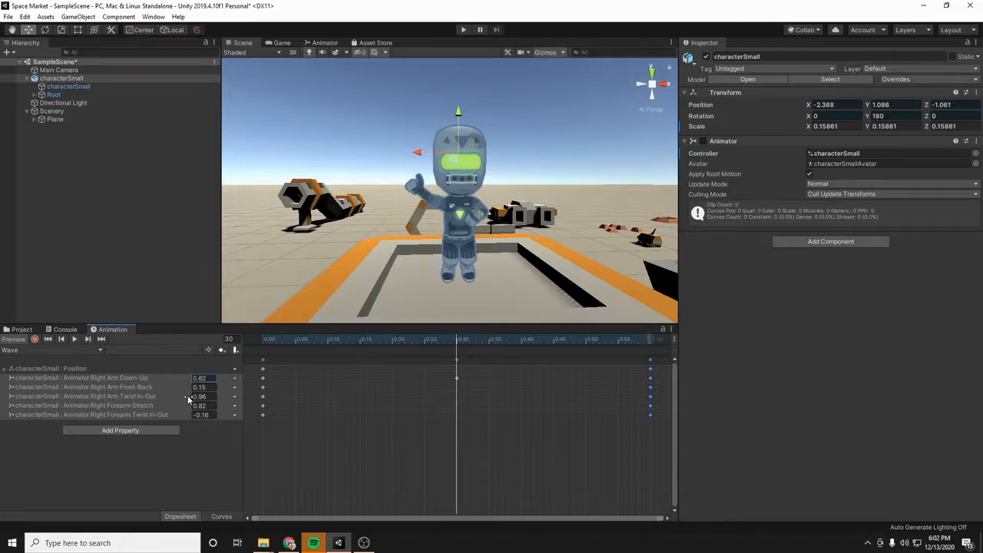
pyautogui.moveTo(185, 395); pyautogui.dragTo(192, 415)
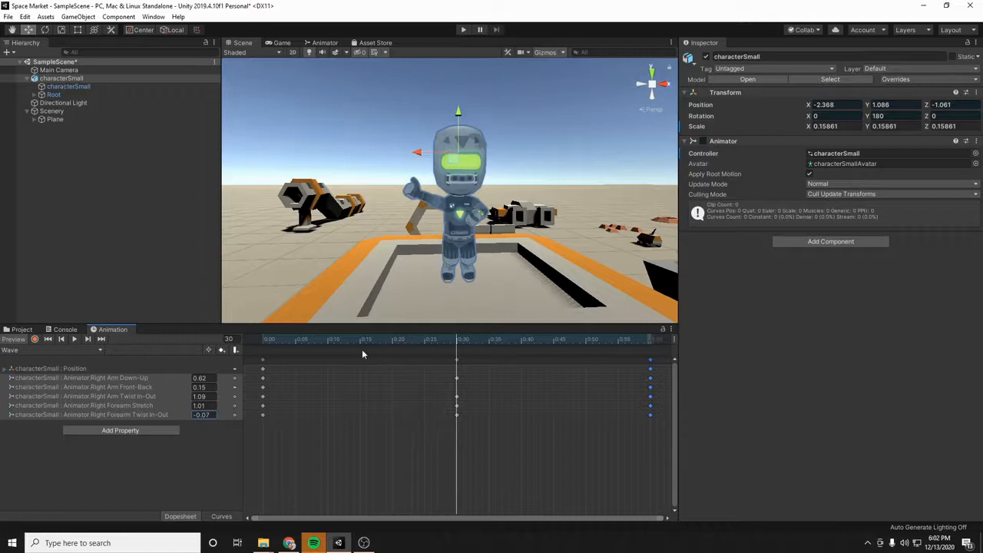
# - Preview the complete waving motion of the Wave clip and stop the playback
pyautogui.click(79, 339)
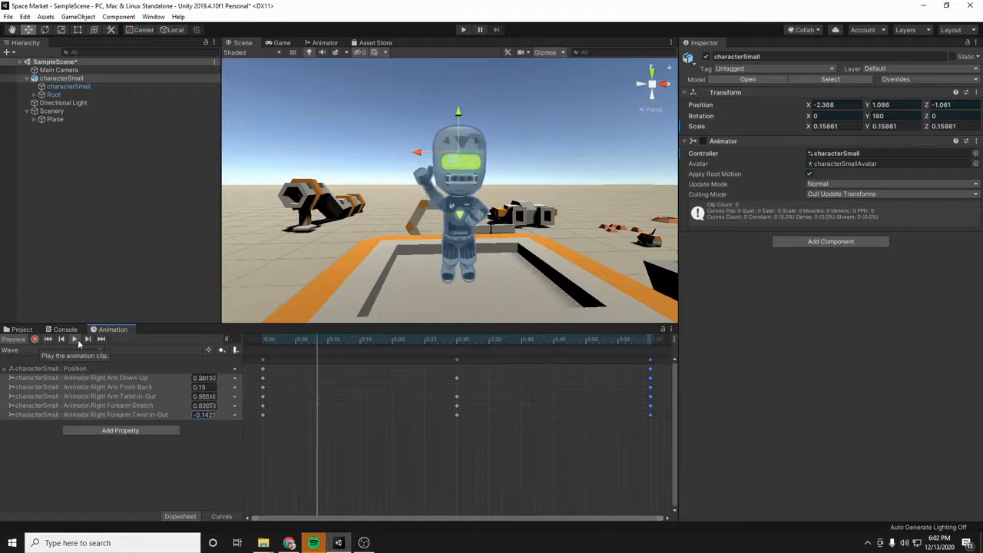
pyautogui.click(75, 339)
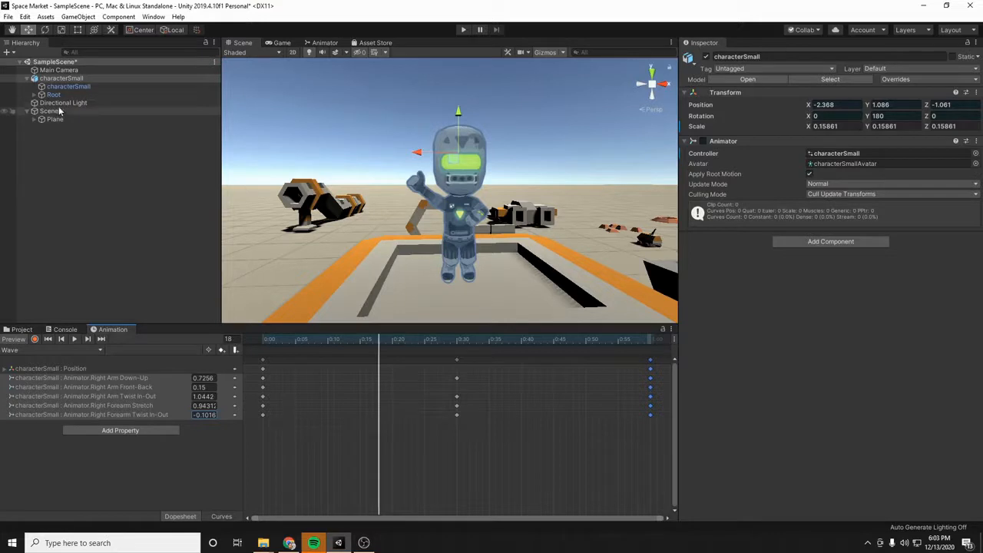
# - Move the Wave state below Entry in the Animator graph and test the animation in play mode
pyautogui.click(323, 44)
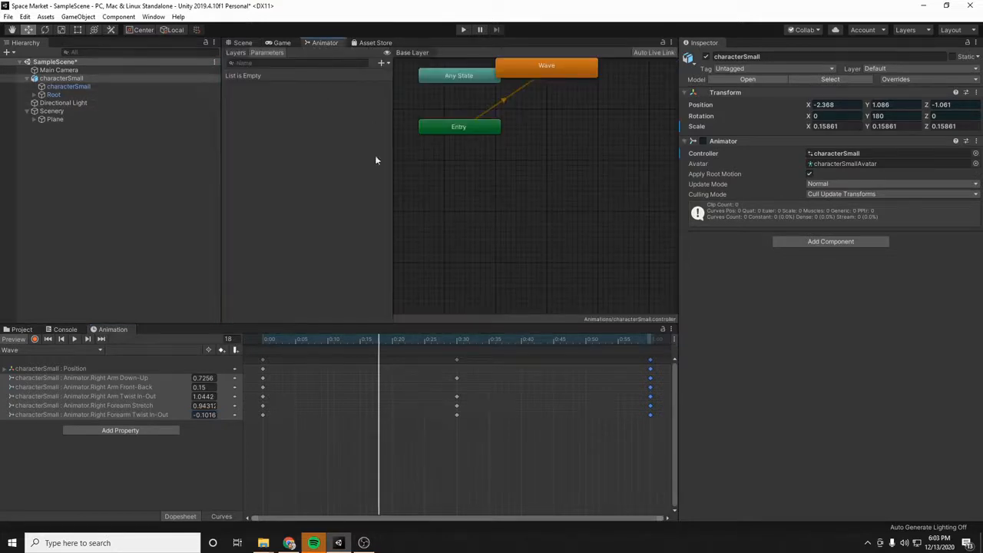
pyautogui.moveTo(550, 72); pyautogui.dragTo(552, 184)
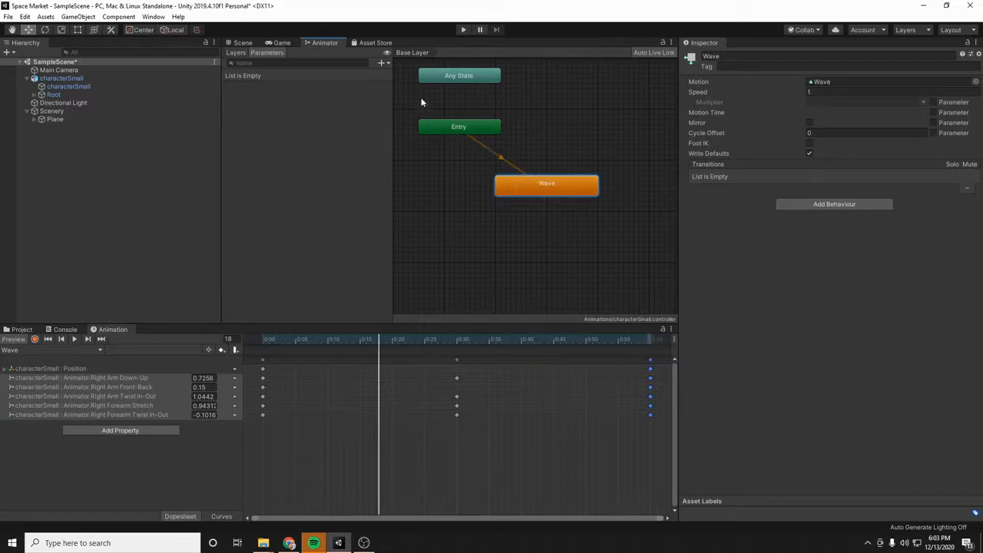
pyautogui.click(463, 29)
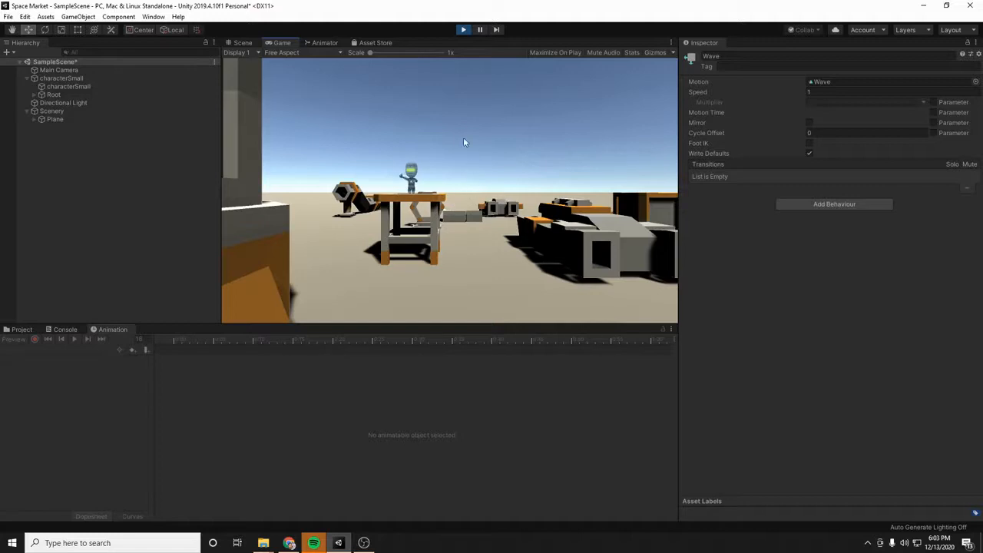
pyautogui.click(463, 31)
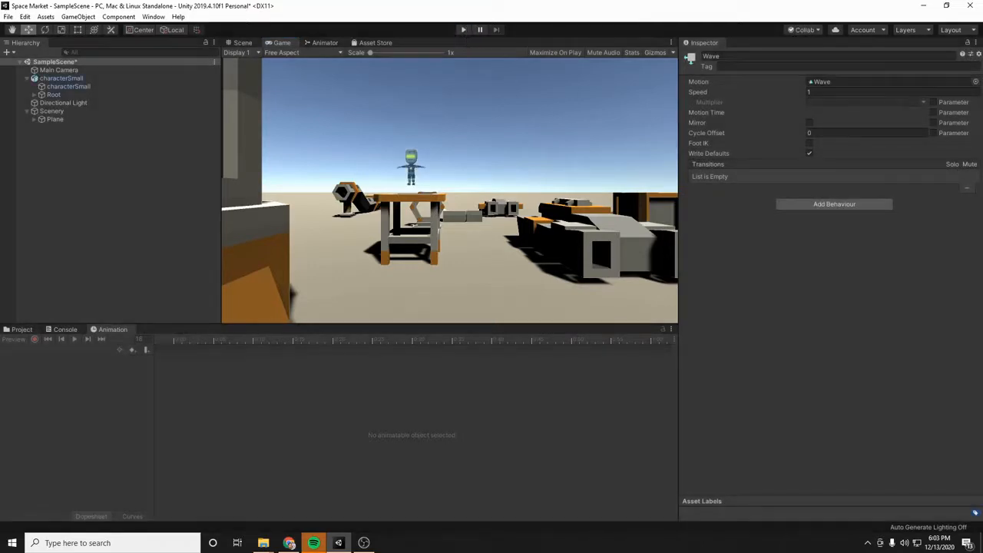